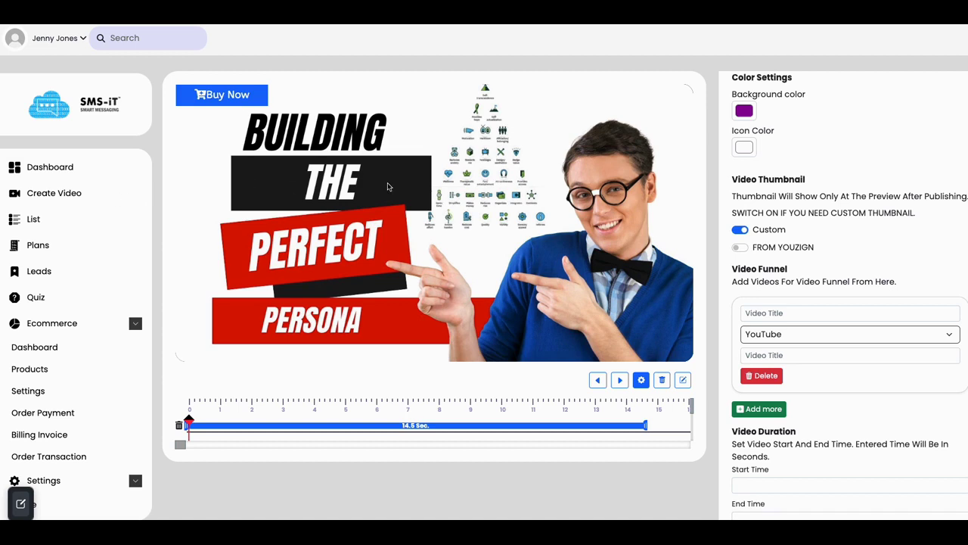
Turn on autoplay for the 'shop now' YouTube video and bring up the element library
scroll(771, 227, "up", 6)
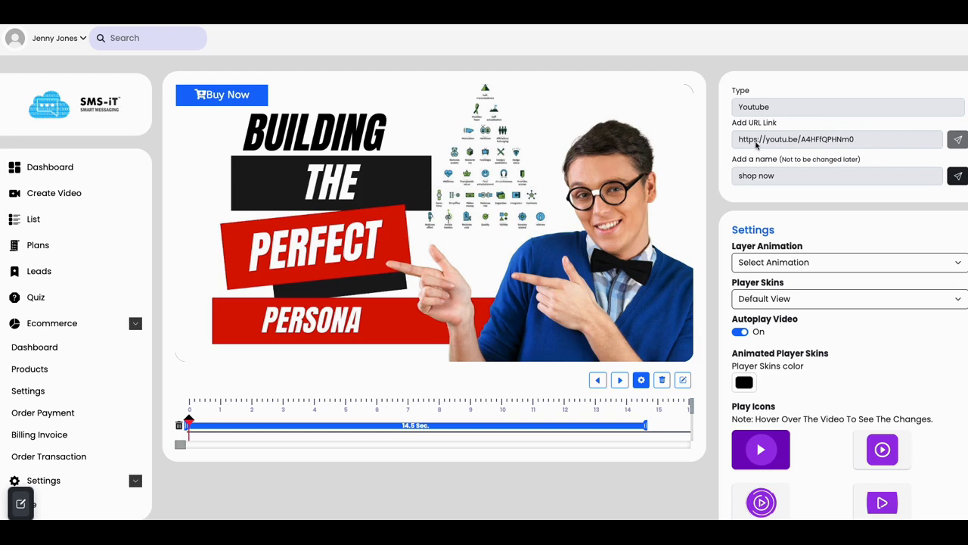
mouse_move(583, 148)
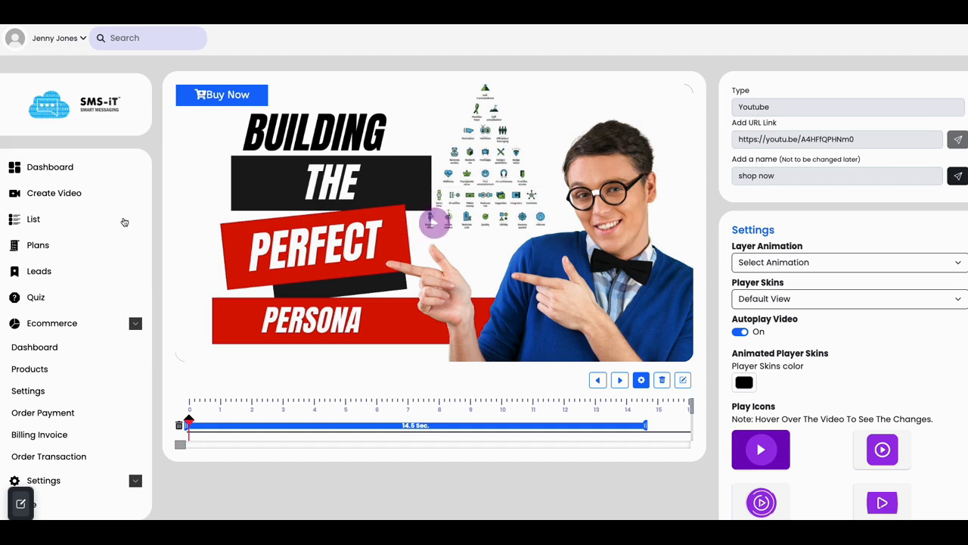
left_click(682, 381)
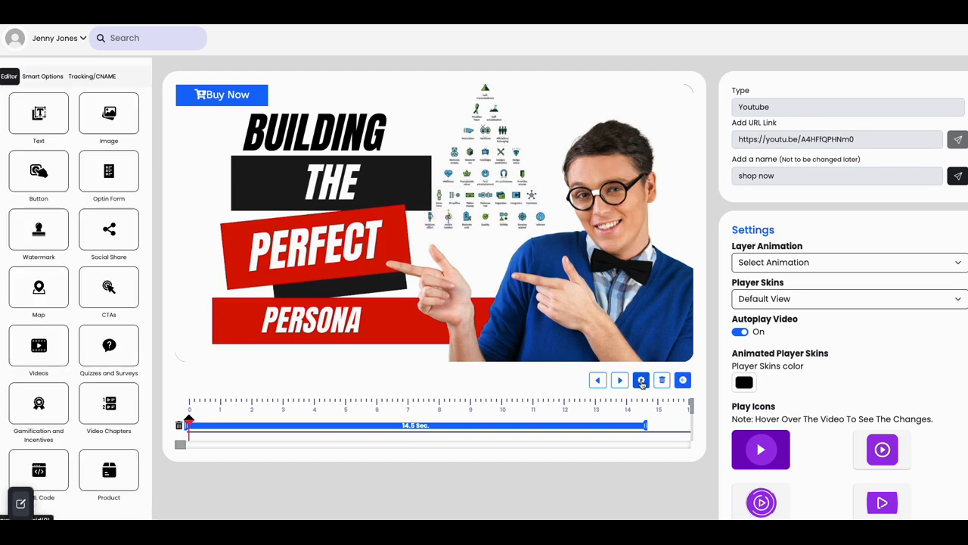
Add a new button layer and move it to the video's top right
left_click(254, 96)
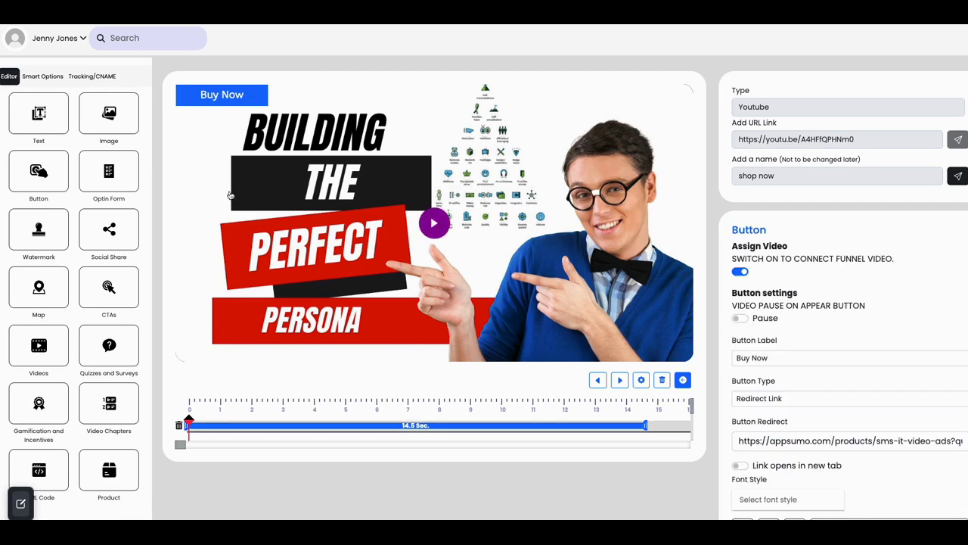
left_click(44, 182)
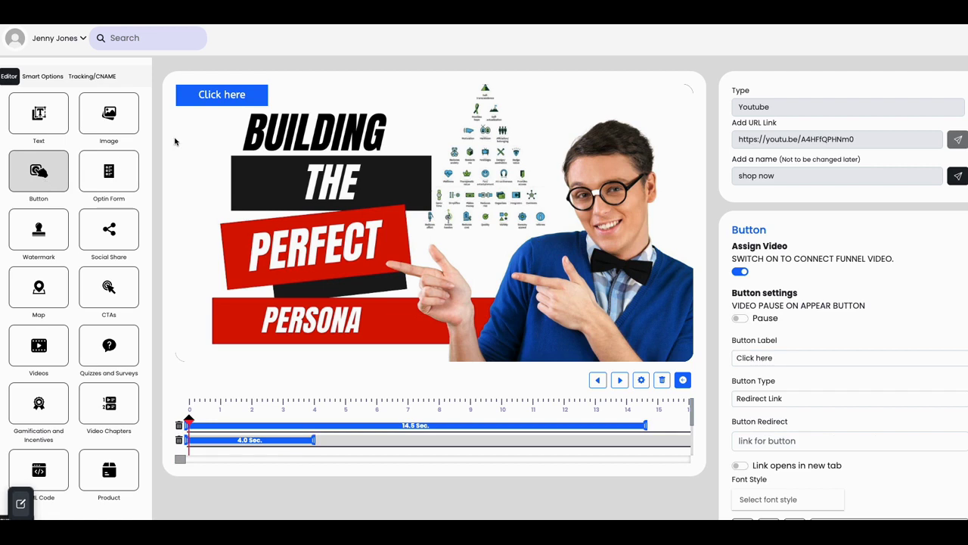
left_click_drag(252, 97, 663, 94)
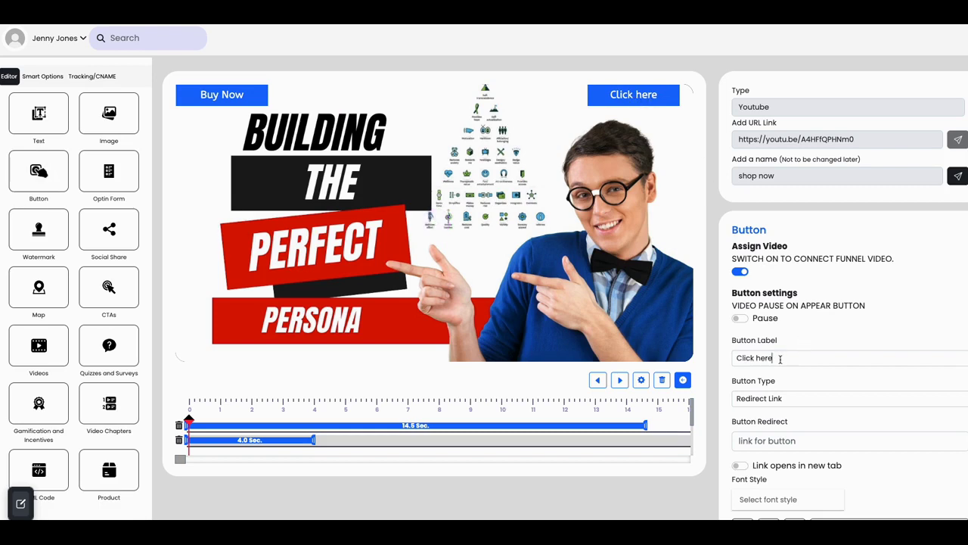
Relabel the new button 'Add to cart' and submit it
left_click_drag(775, 360, 733, 363)
type("Add")
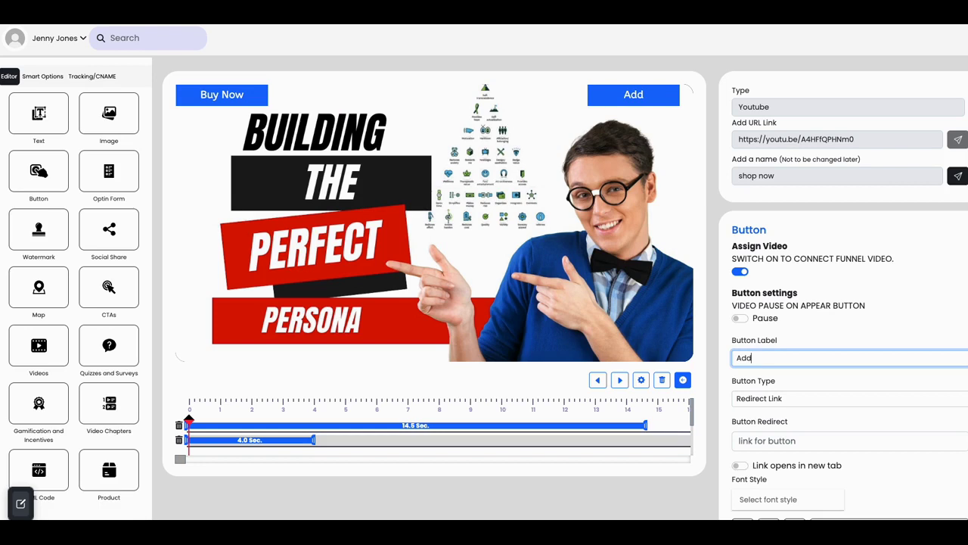
type(" to cart")
left_click(767, 114)
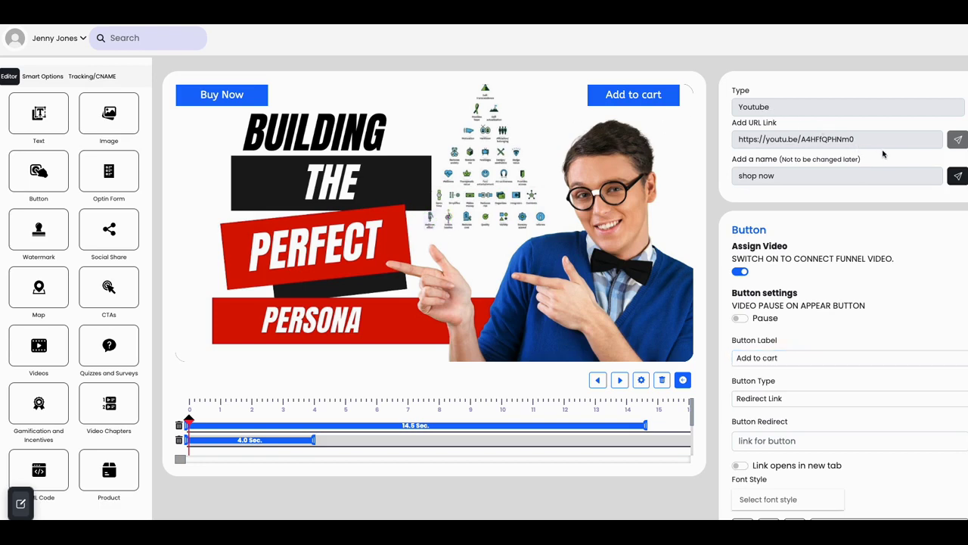
left_click(956, 177)
scroll(759, 216, "down", 2)
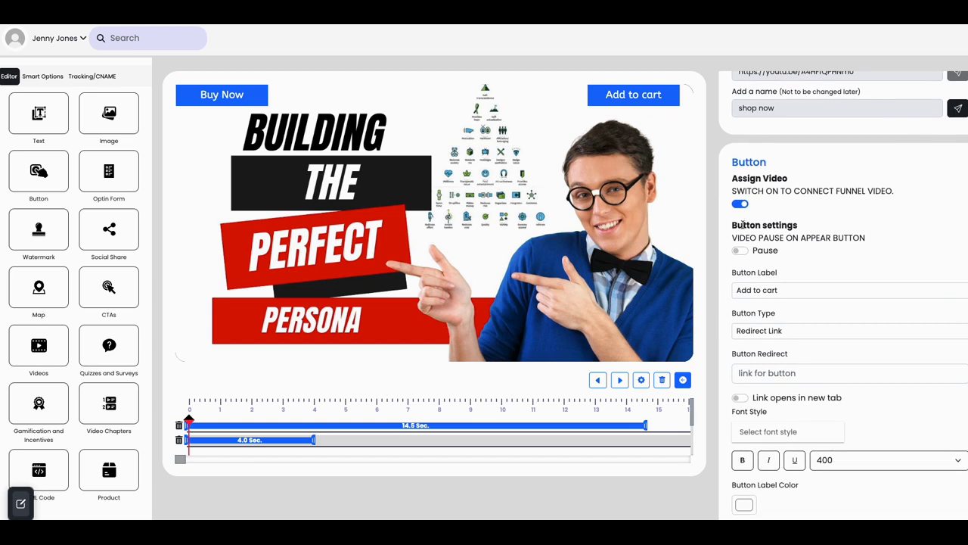
scroll(745, 220, "up", 2)
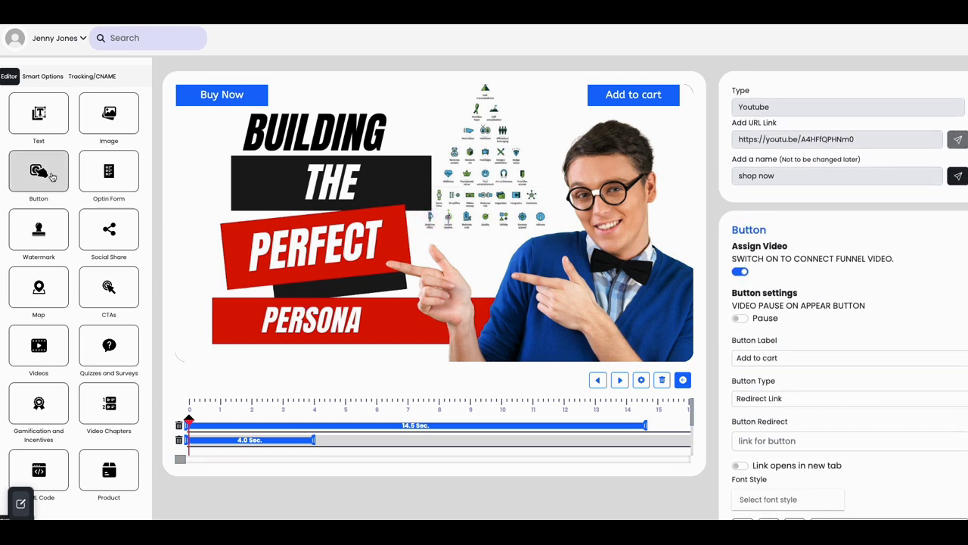
Add an image layer, move it lower on the video, then delete it
left_click(110, 121)
left_click_drag(224, 121, 222, 172)
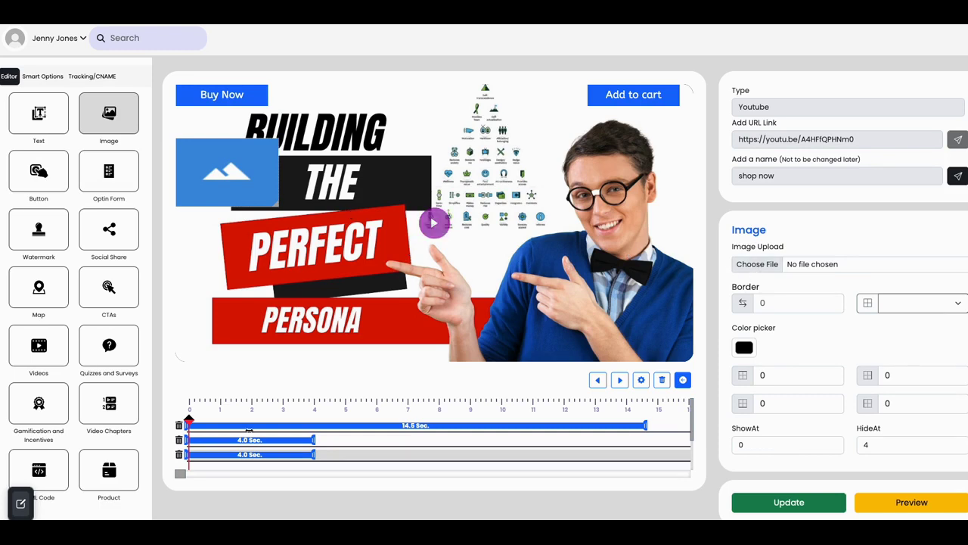
left_click(178, 455)
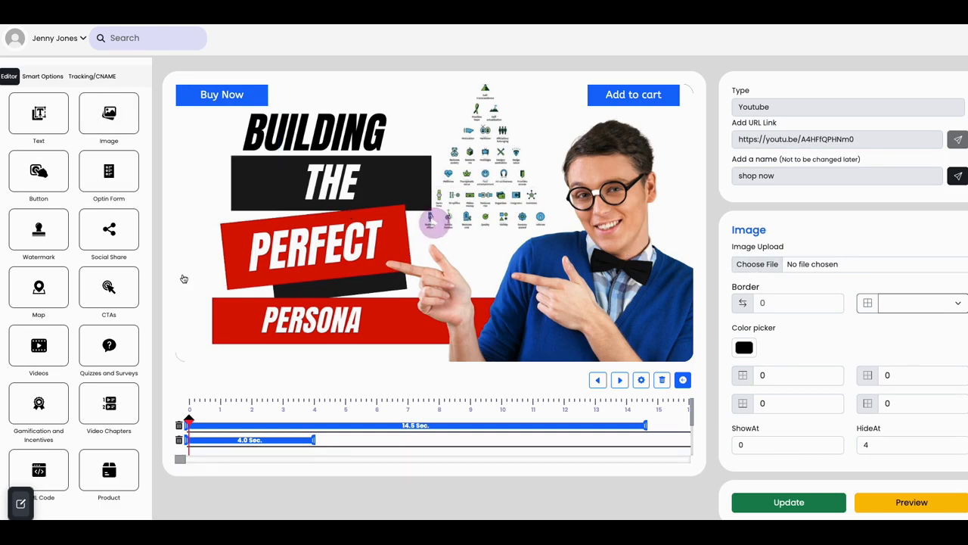
Look through the optin form's settings panel
left_click(116, 174)
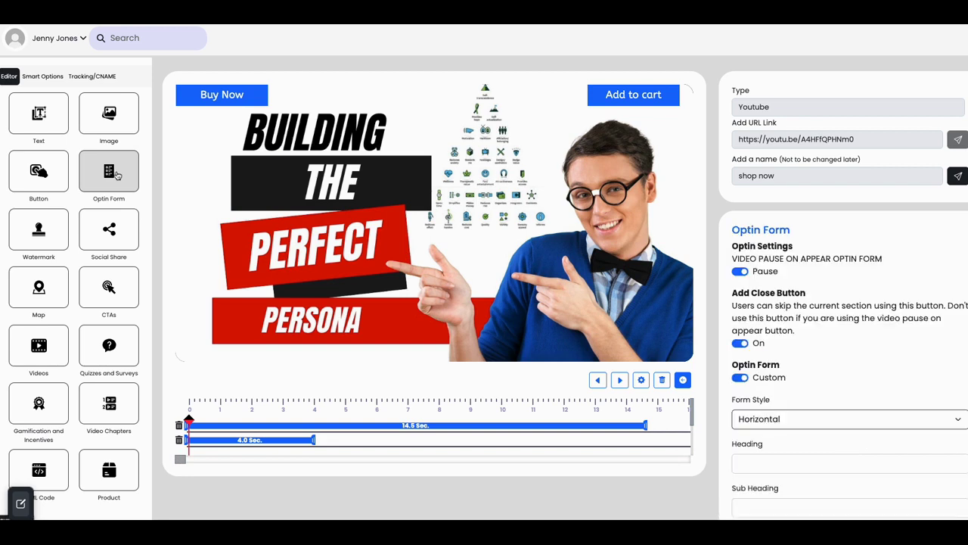
scroll(804, 265, "down", 7)
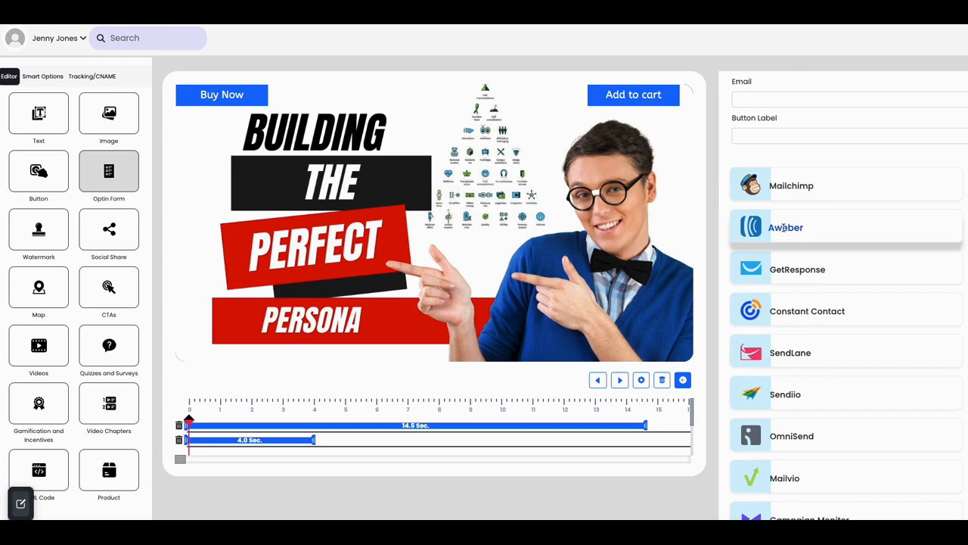
scroll(791, 280, "down", 7)
scroll(783, 280, "down", 2)
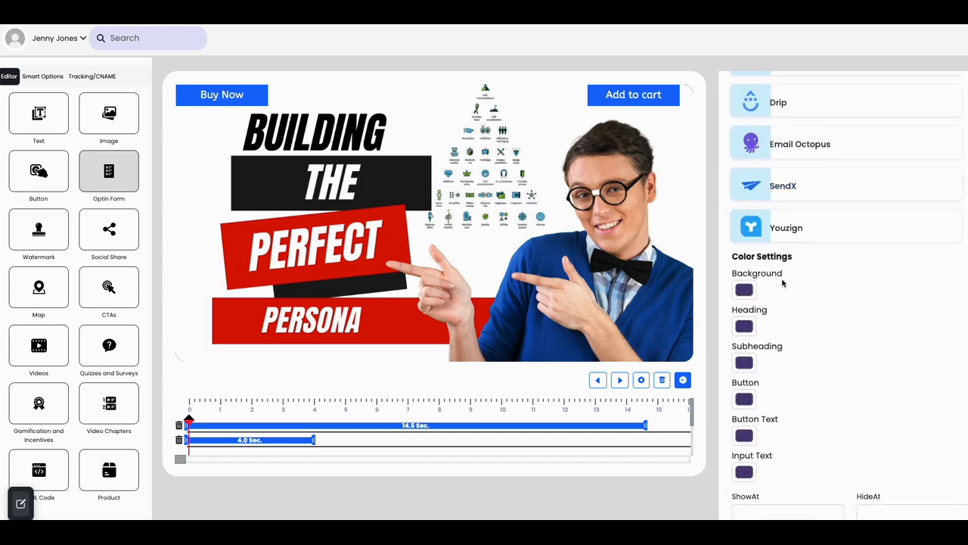
scroll(783, 279, "up", 5)
scroll(782, 280, "up", 5)
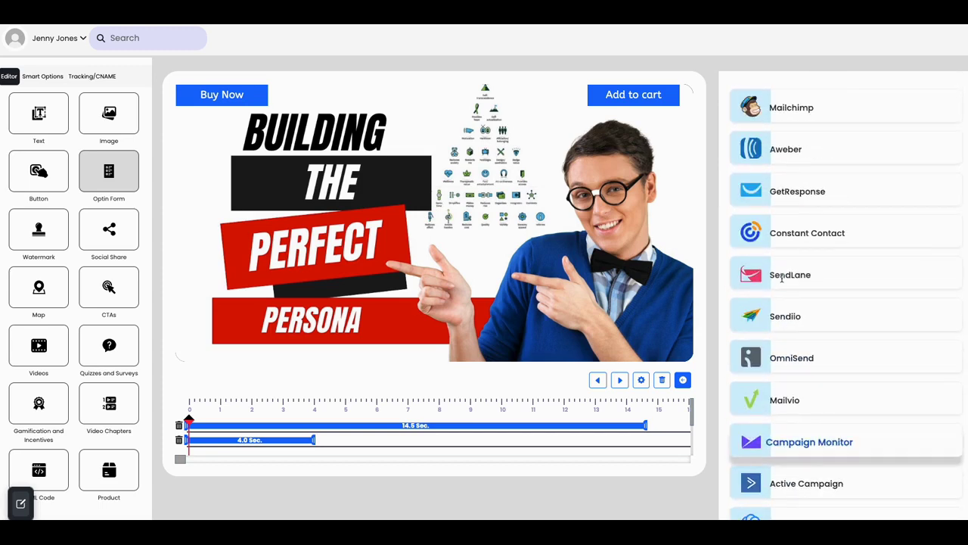
scroll(784, 272, "down", 7)
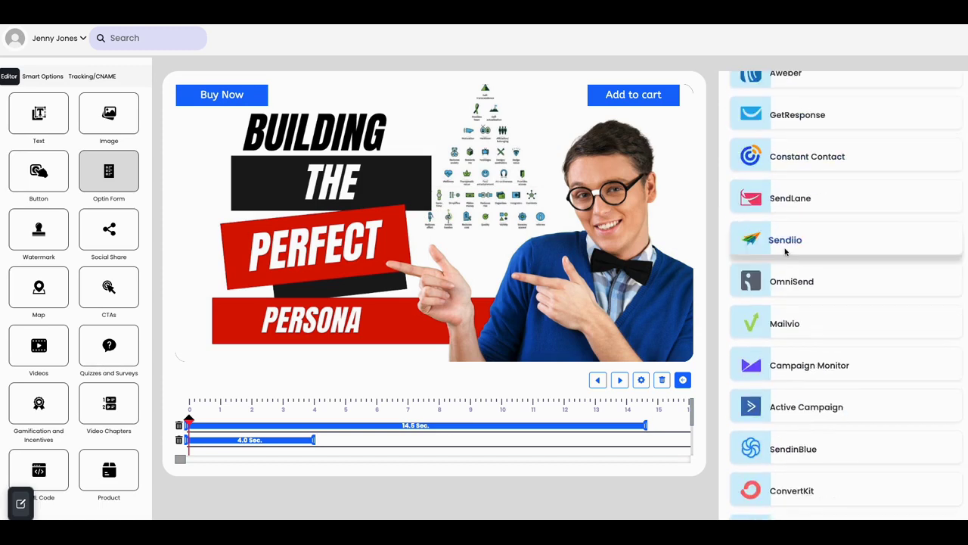
scroll(784, 288, "up", 5)
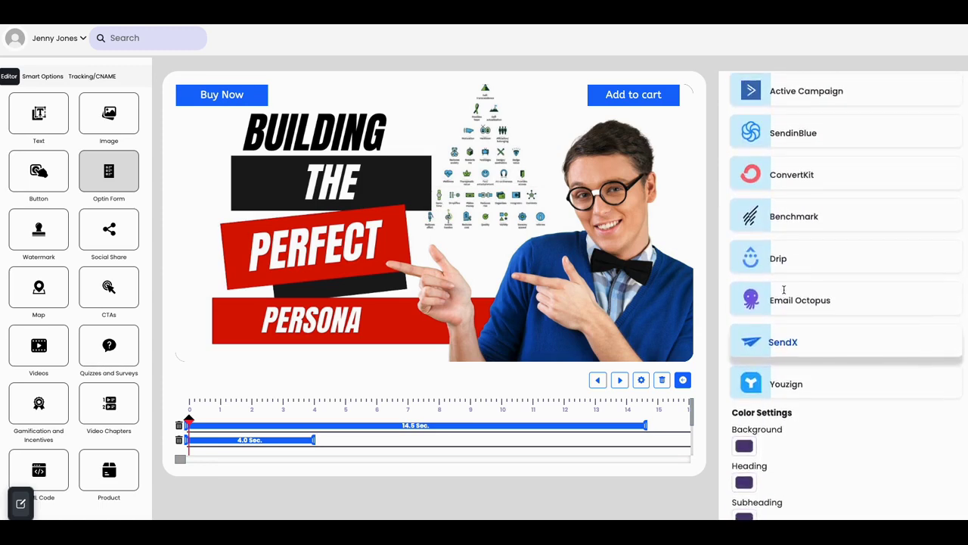
scroll(781, 308, "up", 4)
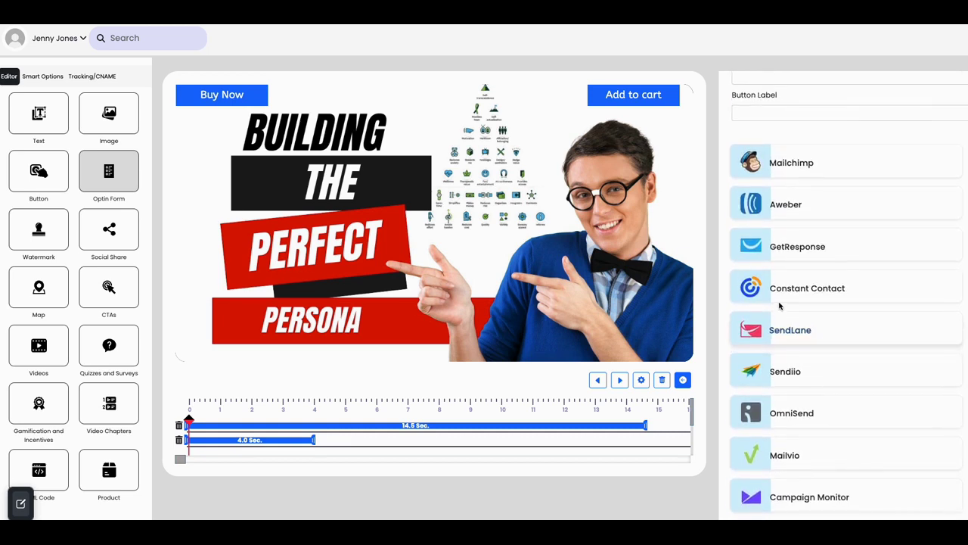
scroll(779, 307, "up", 3)
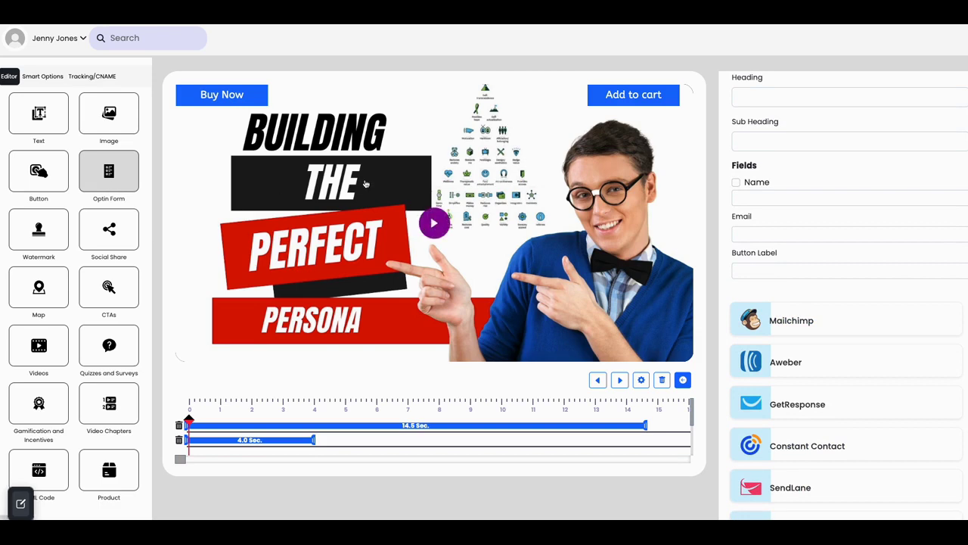
Delete the Add to cart button, then add and remove a watermark layer
left_click(179, 441)
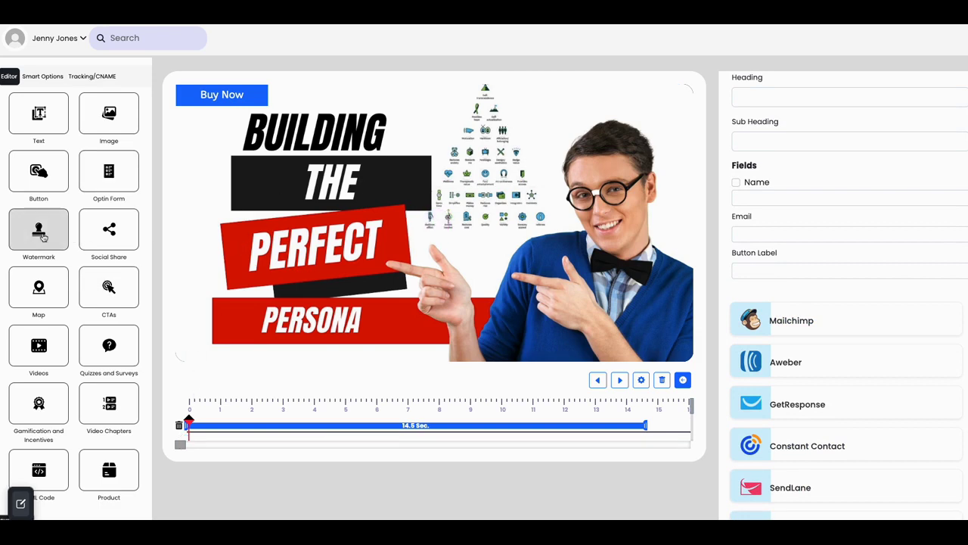
left_click(43, 236)
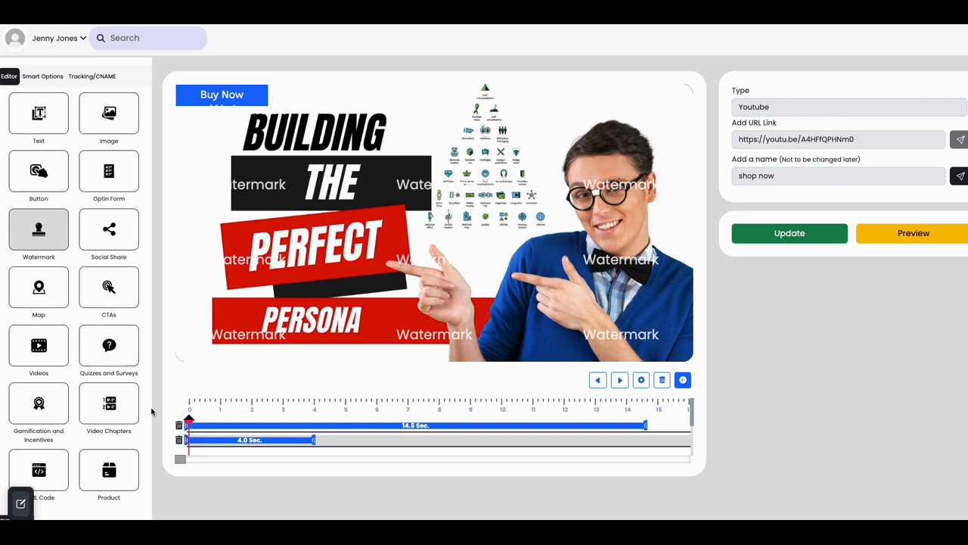
left_click(178, 440)
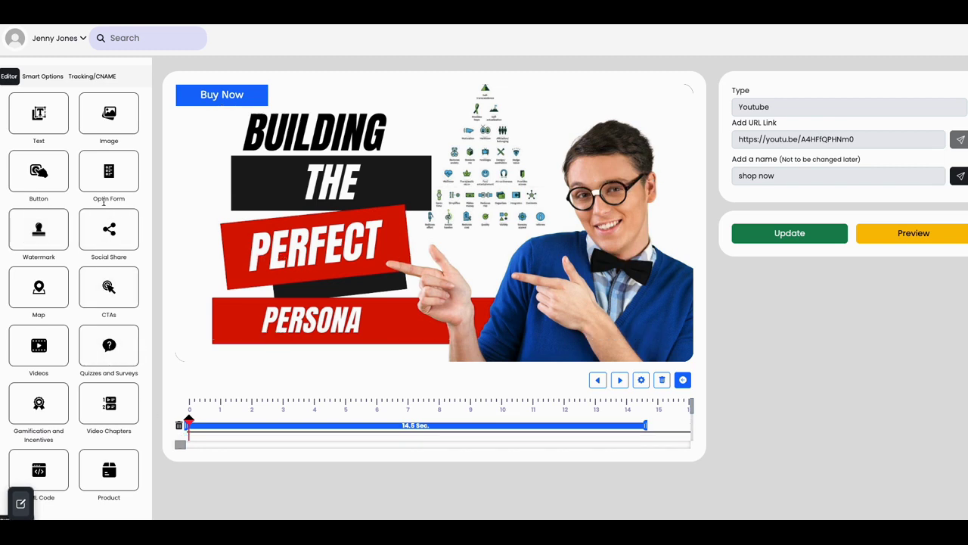
Add a social share layer and move the Facebook icon to the video's lower middle
left_click(108, 229)
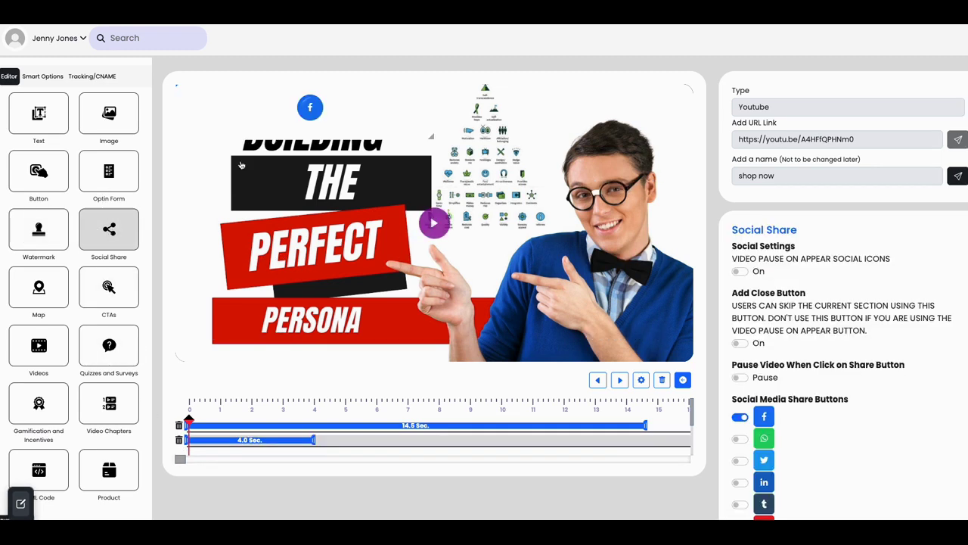
left_click_drag(301, 132, 277, 393)
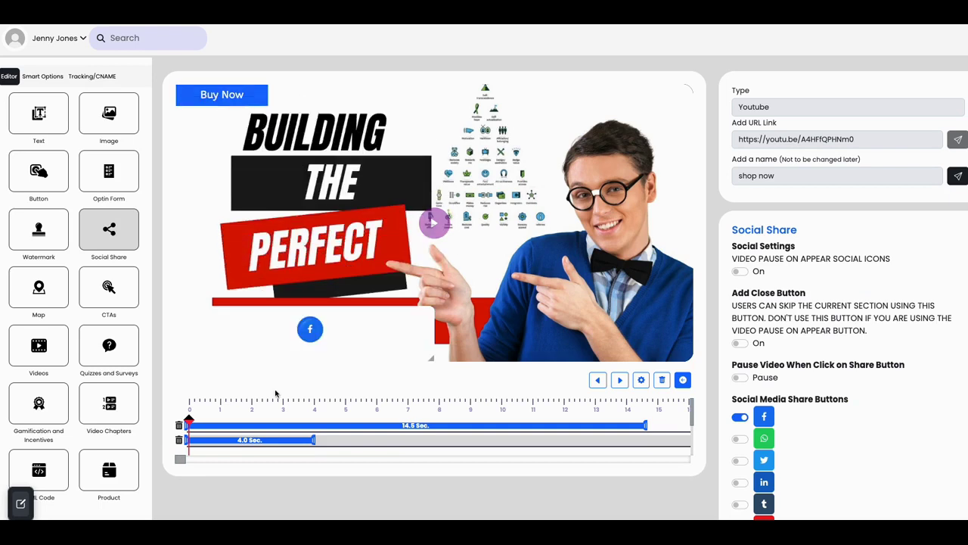
left_click_drag(279, 359, 305, 343)
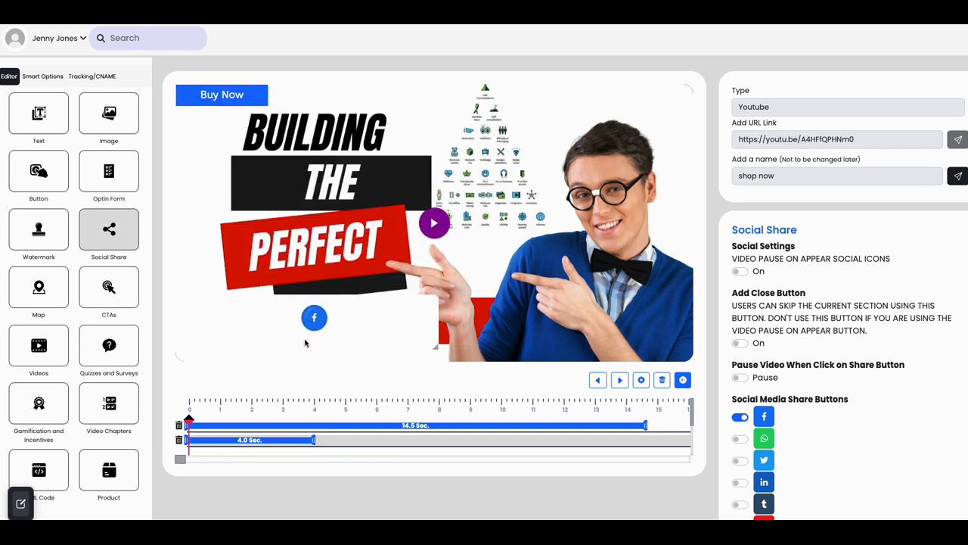
Add WhatsApp, Twitter and LinkedIn share icons and settle on the round icon style
left_click(743, 440)
left_click(741, 461)
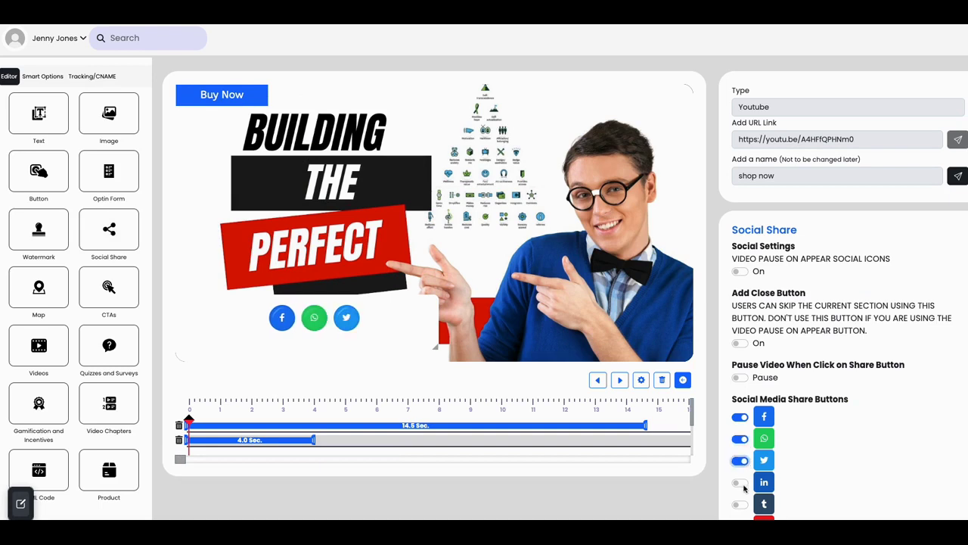
left_click(741, 482)
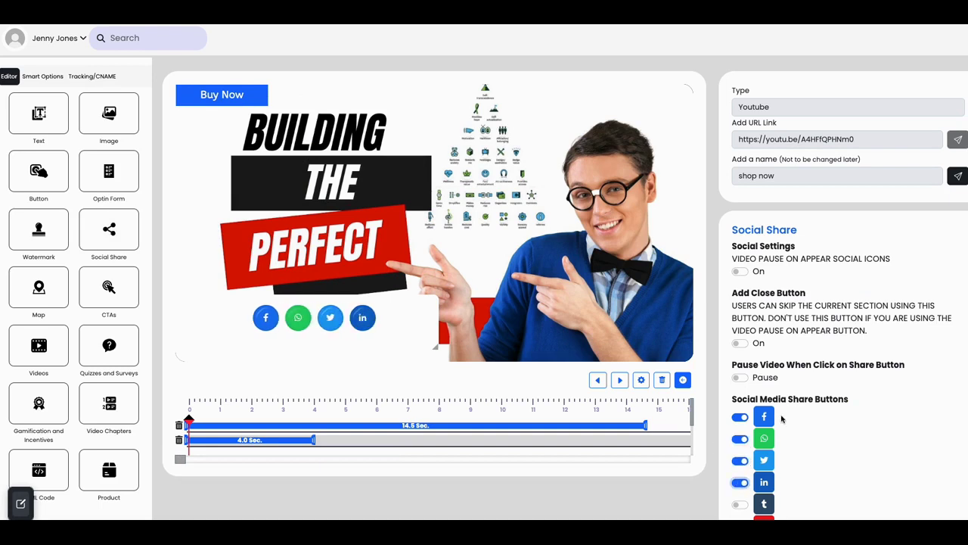
scroll(785, 417, "down", 5)
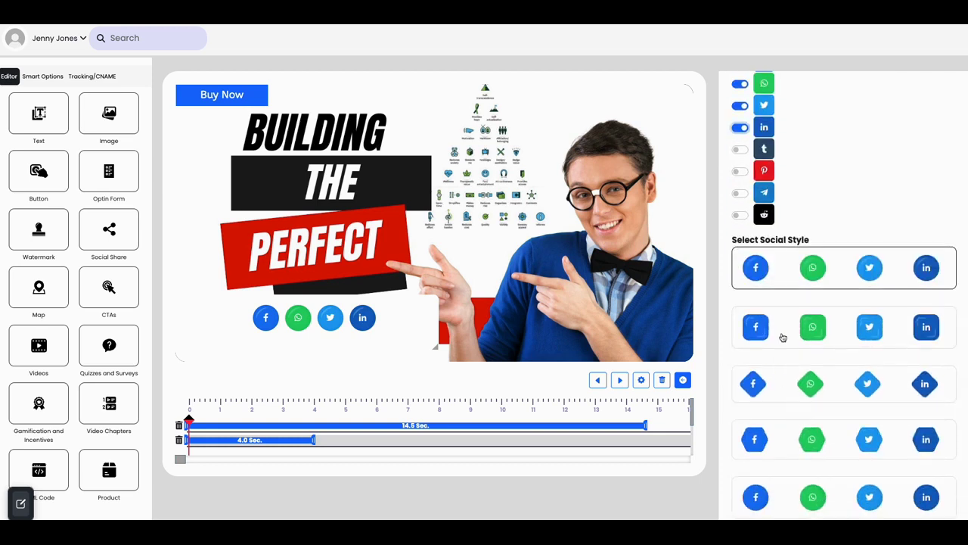
left_click(783, 338)
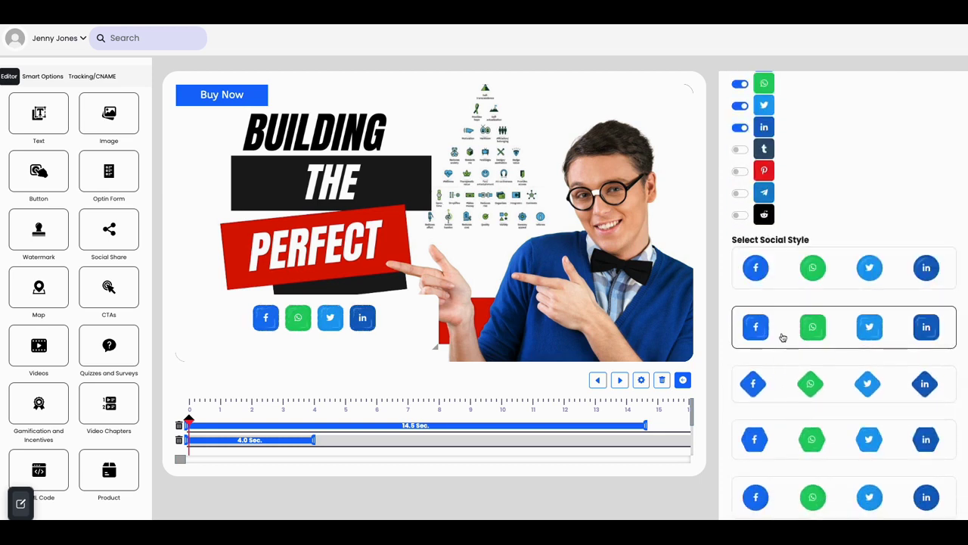
left_click(785, 395)
left_click(783, 498)
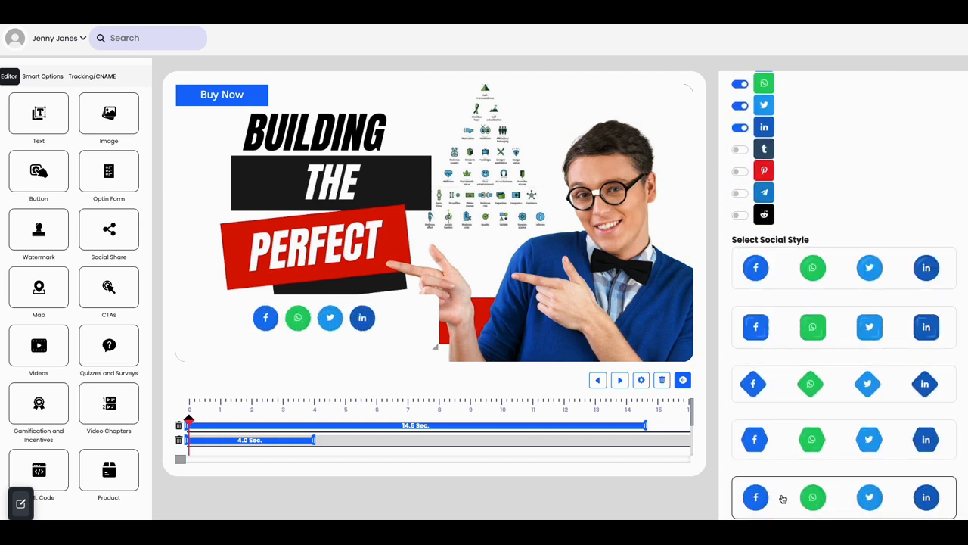
mouse_move(489, 362)
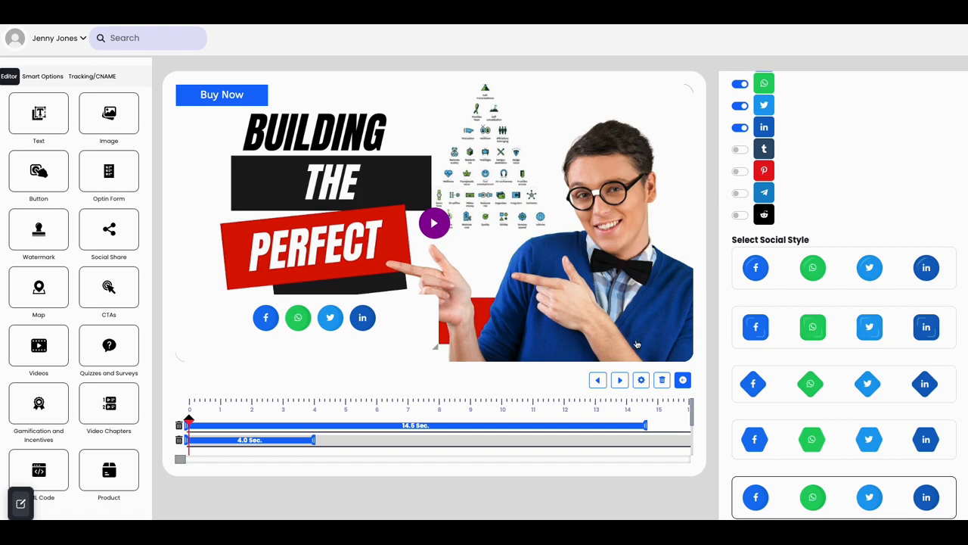
Change the play button's background colour from magenta to blue
left_click(641, 380)
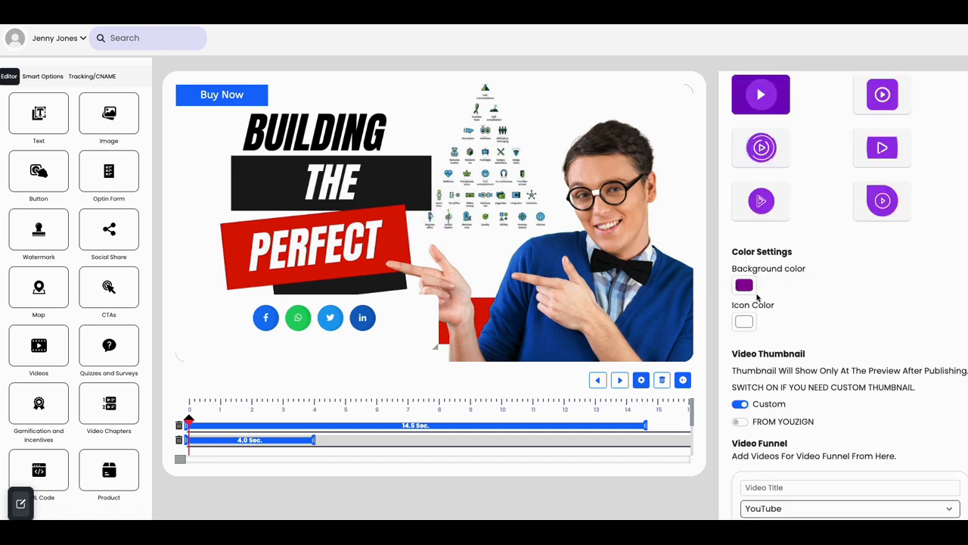
left_click(748, 290)
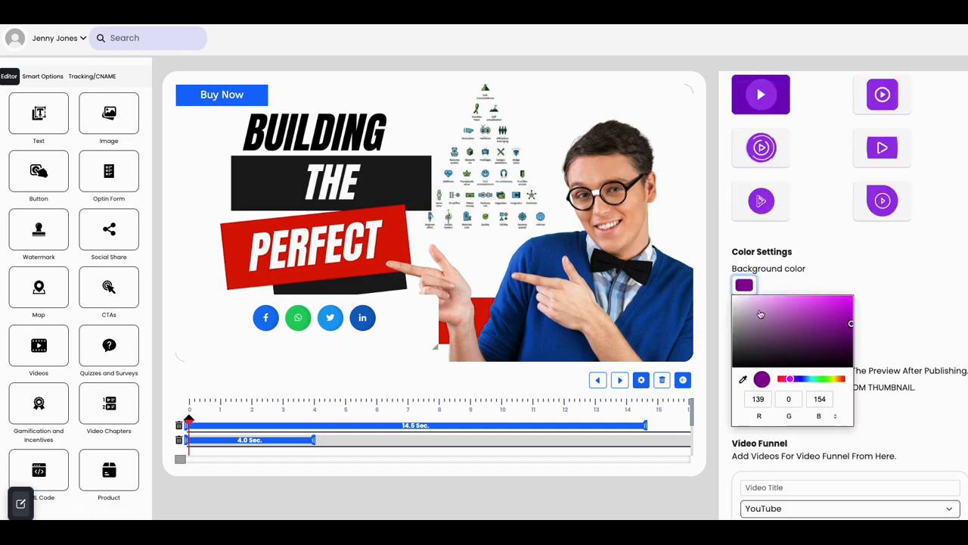
left_click(802, 379)
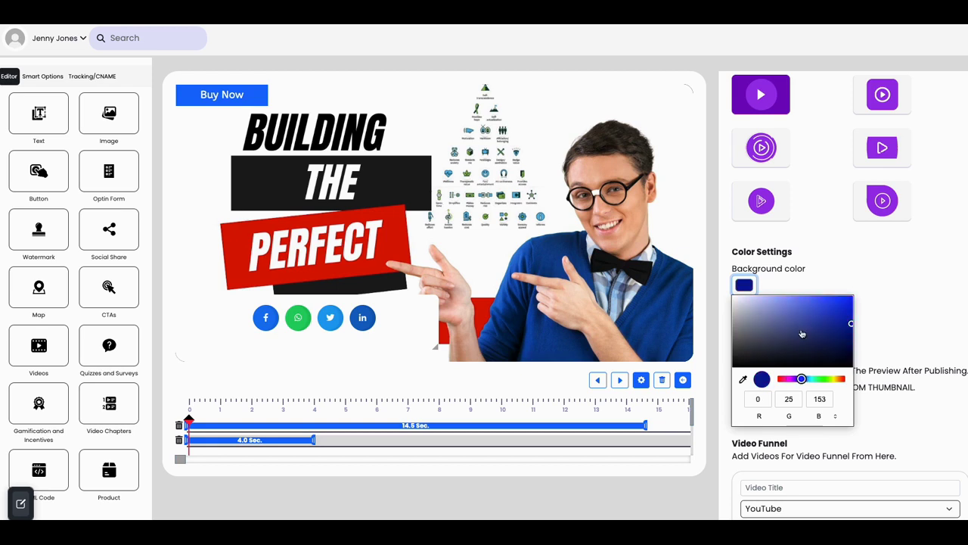
left_click(885, 292)
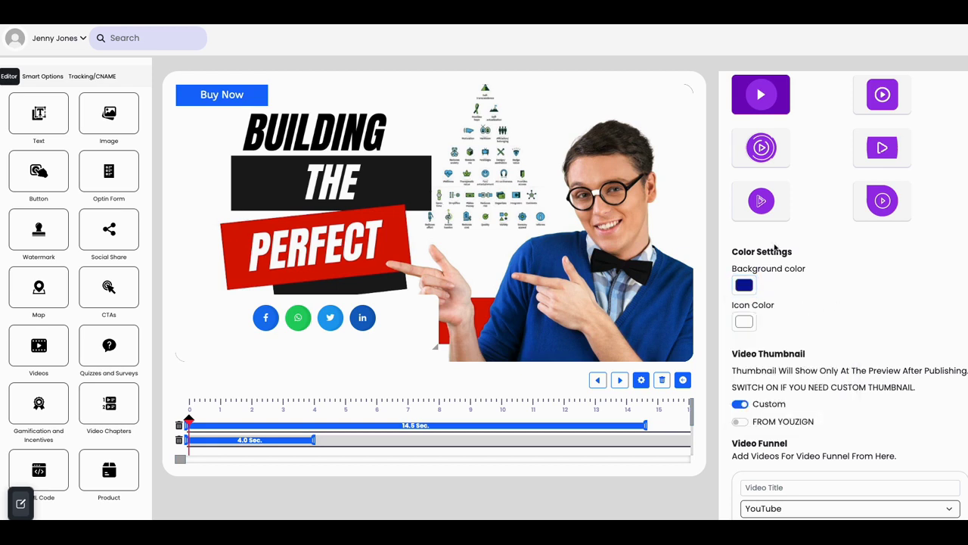
Delete the social share layer from the timeline
scroll(775, 247, "up", 1)
mouse_move(687, 301)
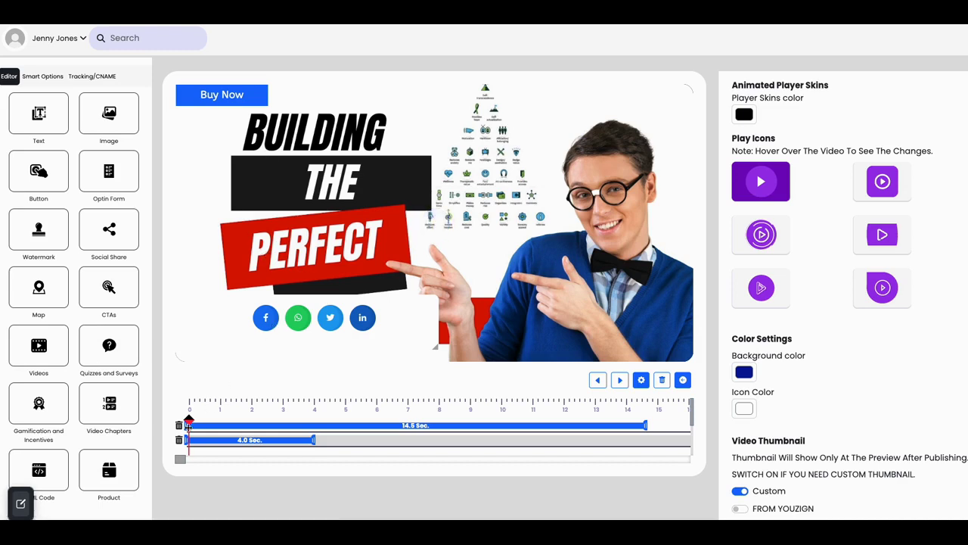
left_click(179, 440)
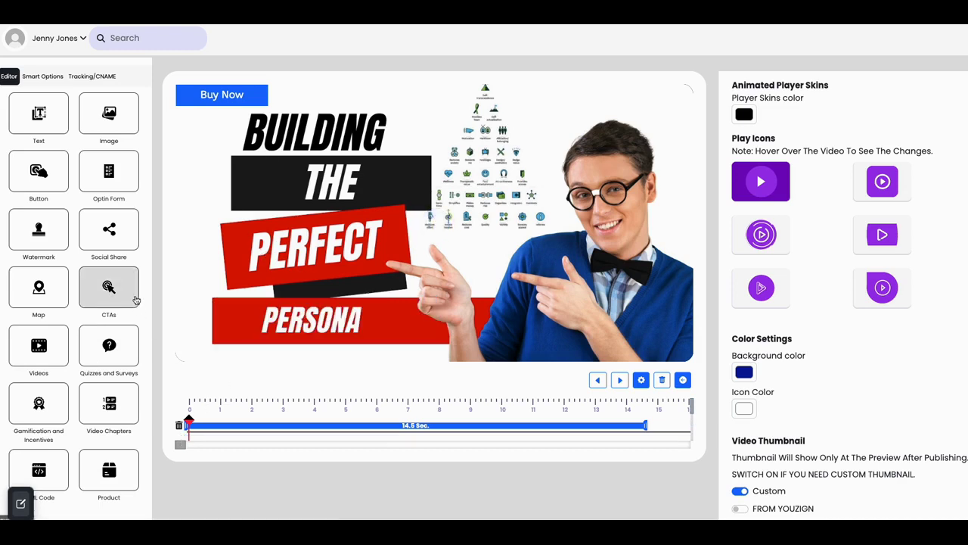
Add a Google Map set to 1230 J Street, Sacramento, then delete it
left_click(43, 293)
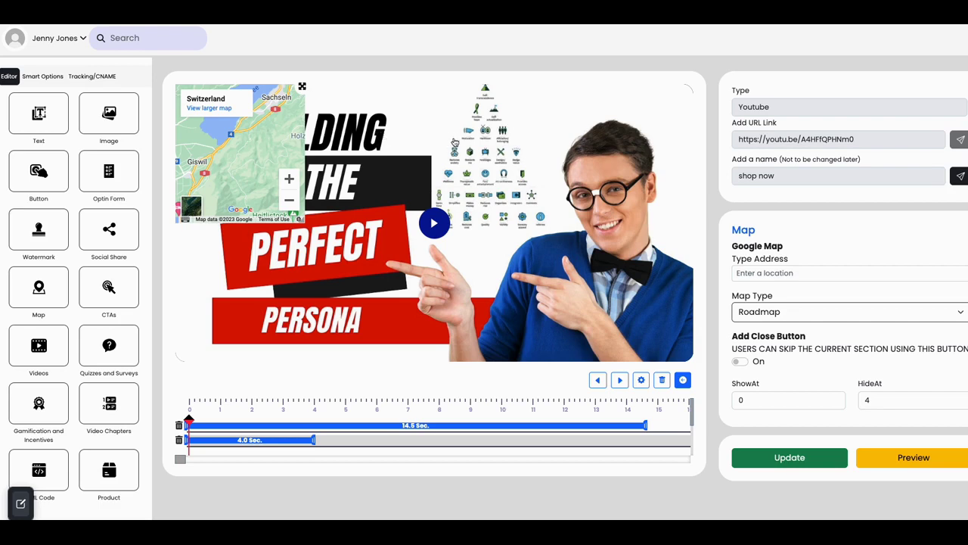
left_click(757, 273)
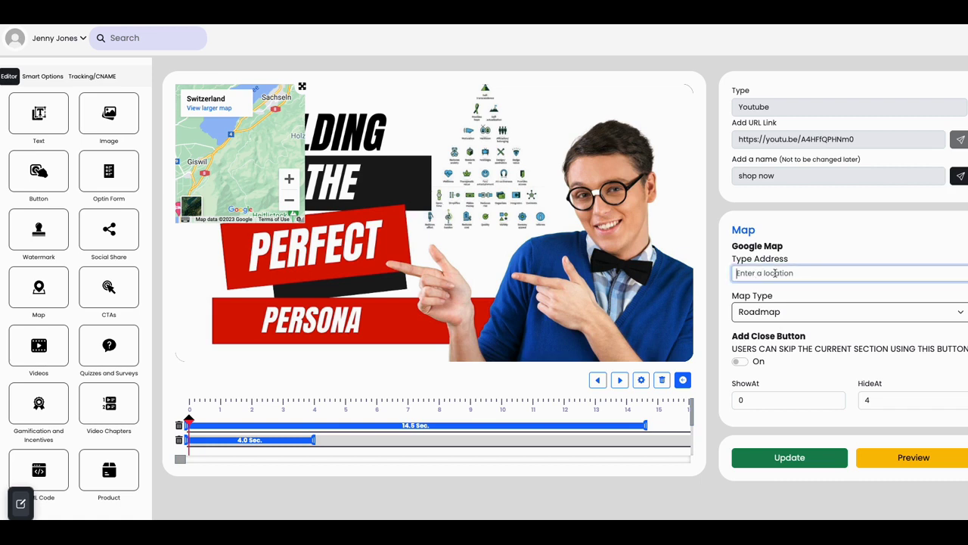
type("123")
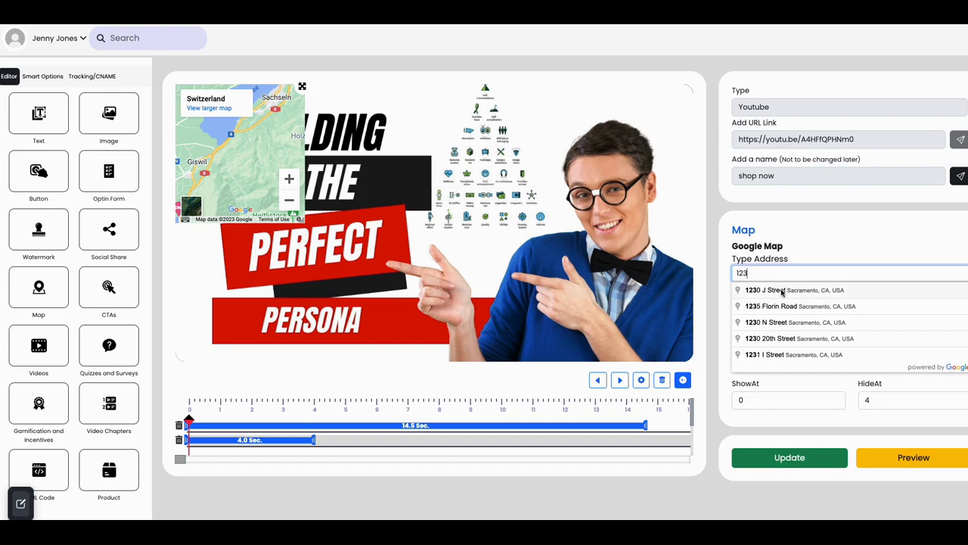
left_click(782, 292)
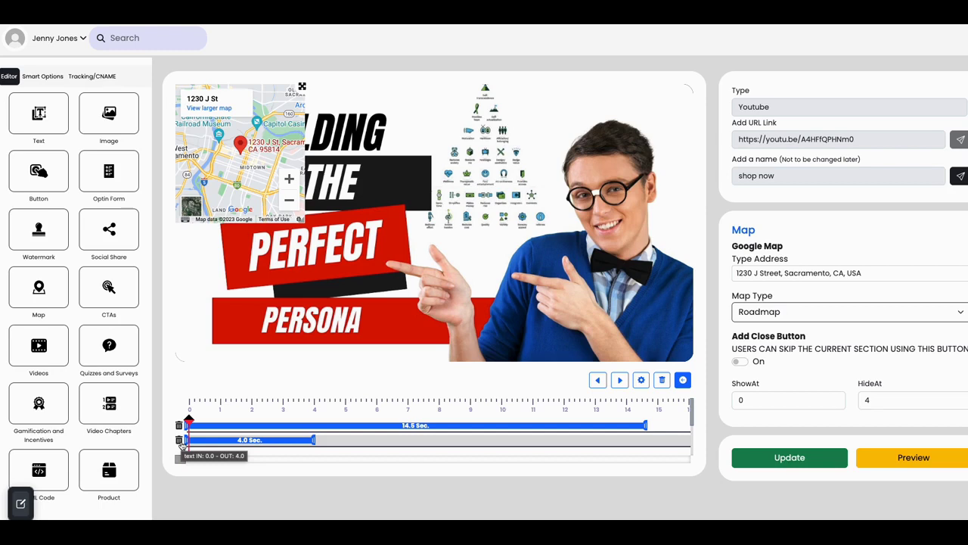
left_click(179, 441)
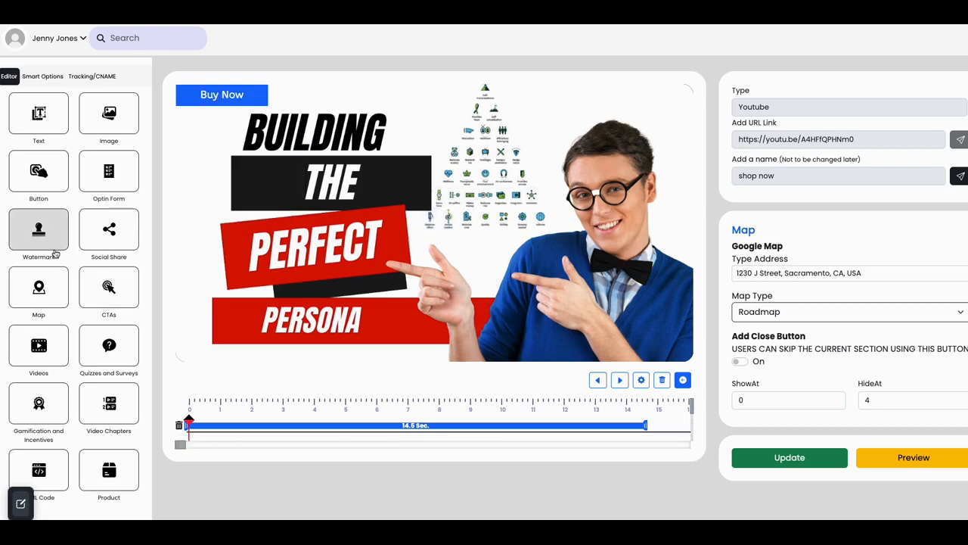
Add a CTA overlay, check its button link, delete it, and add a YouTube video layer
left_click(94, 287)
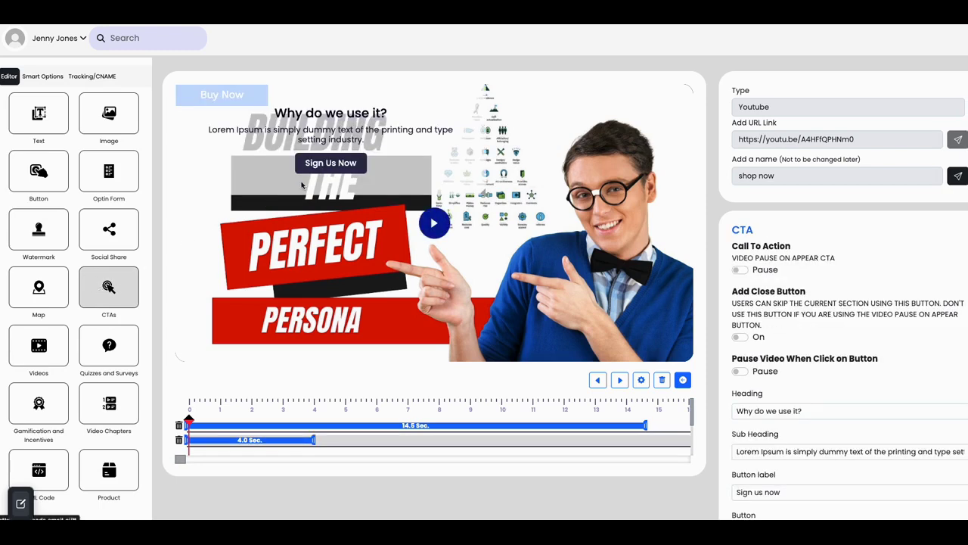
scroll(776, 218, "down", 1)
scroll(779, 227, "down", 5)
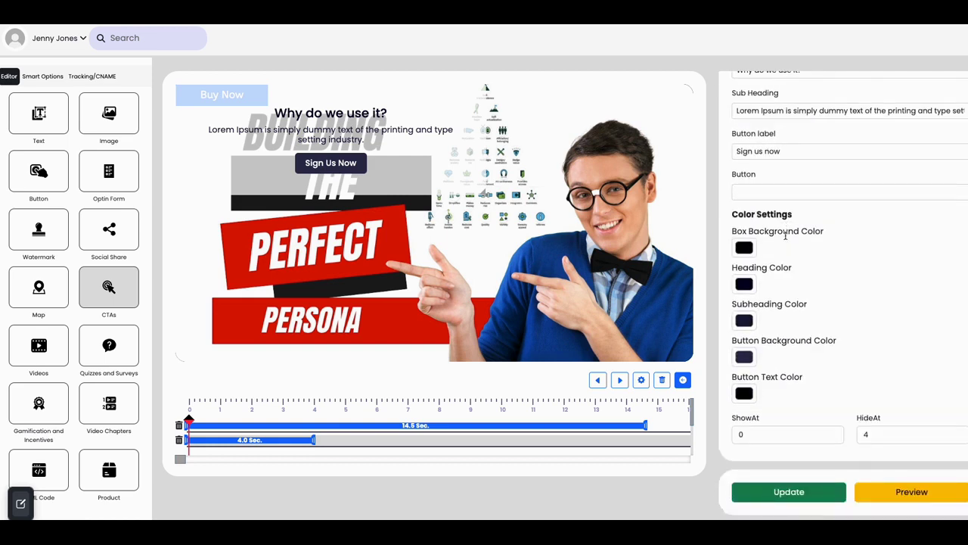
left_click(776, 189)
scroll(776, 189, "up", 2)
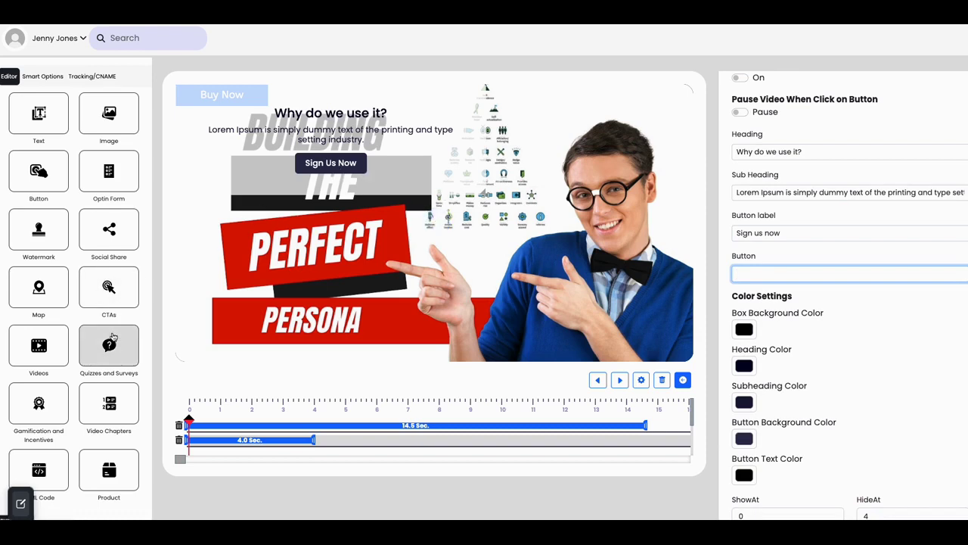
left_click(179, 441)
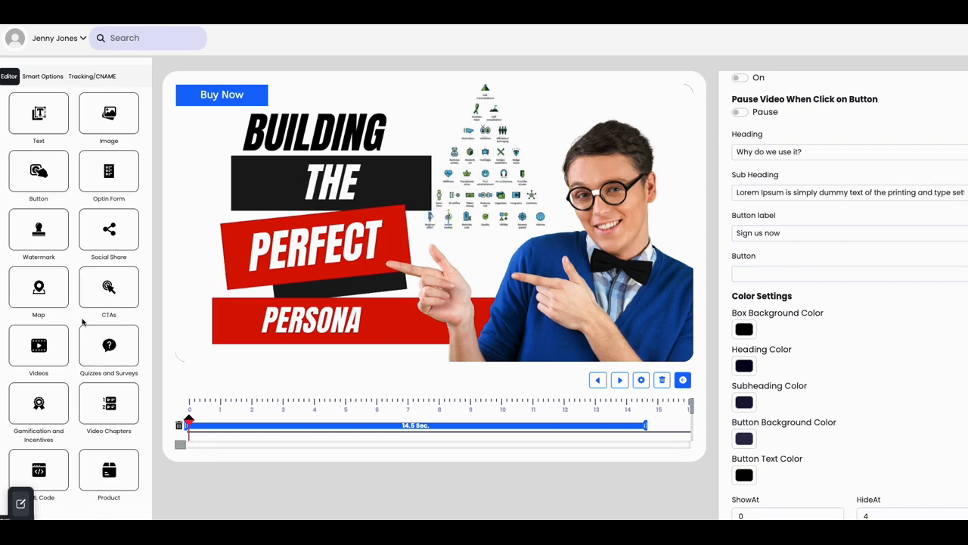
left_click(46, 359)
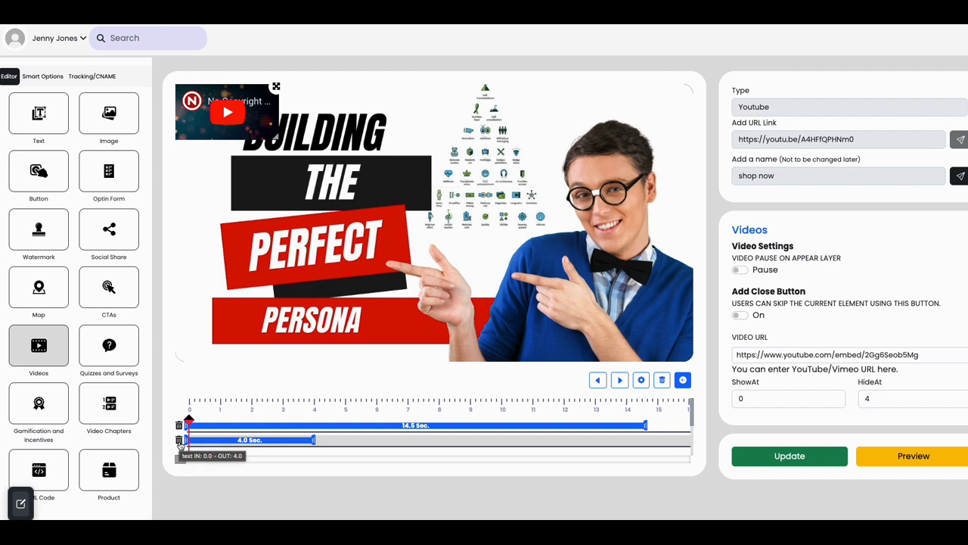
Delete the embedded YouTube video layer and its 4.0-second track
left_click(180, 441)
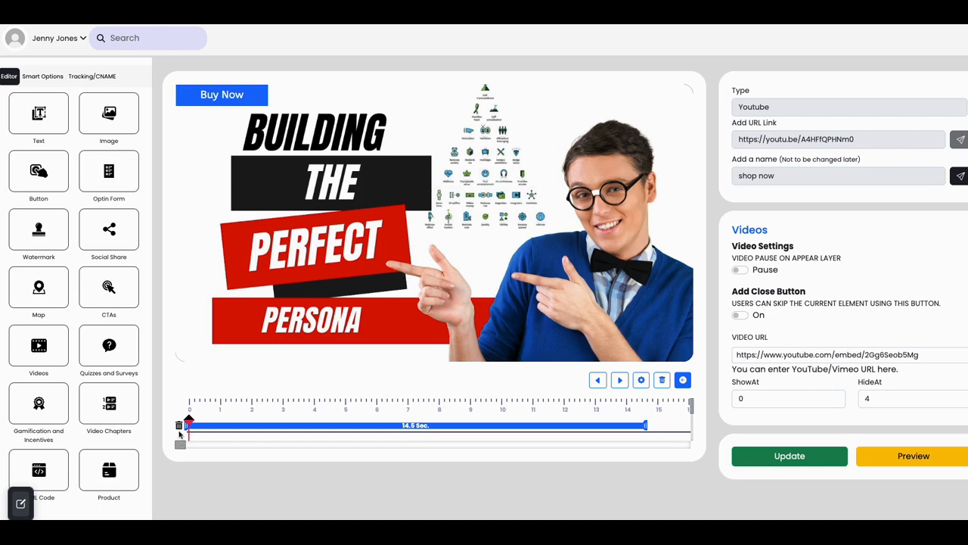
Add a quiz question layer, review it, then delete its track
left_click(109, 357)
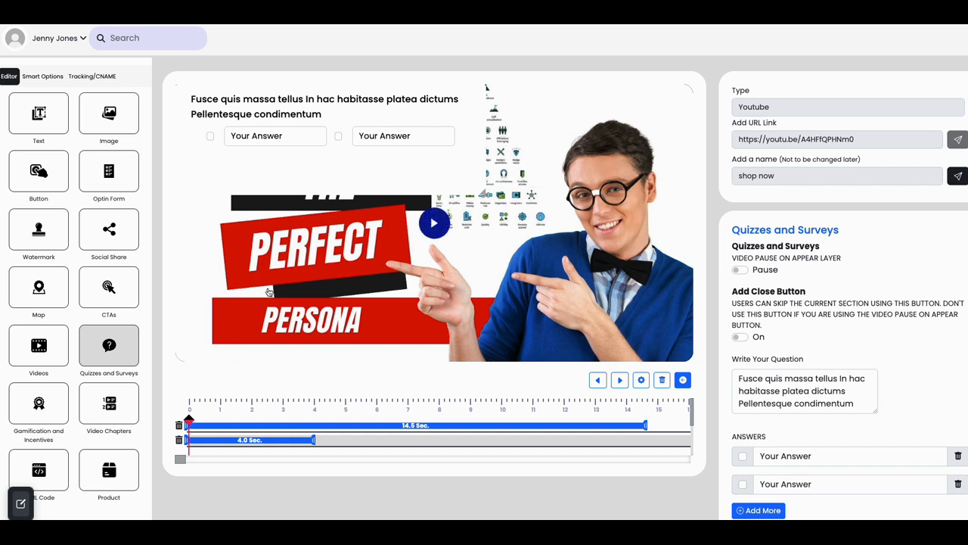
left_click(179, 441)
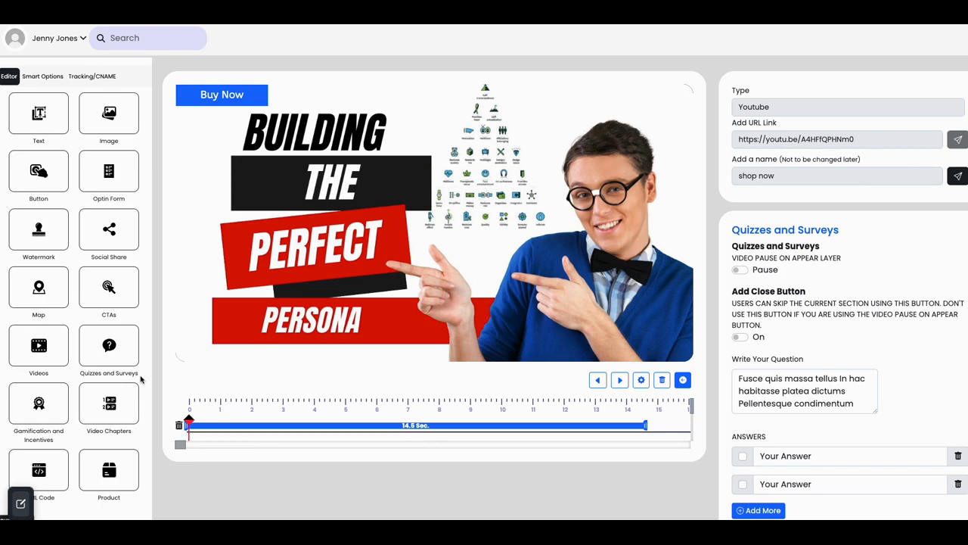
Add a gamification layer with a 30-second reward, review its settings, and play the video
left_click(39, 404)
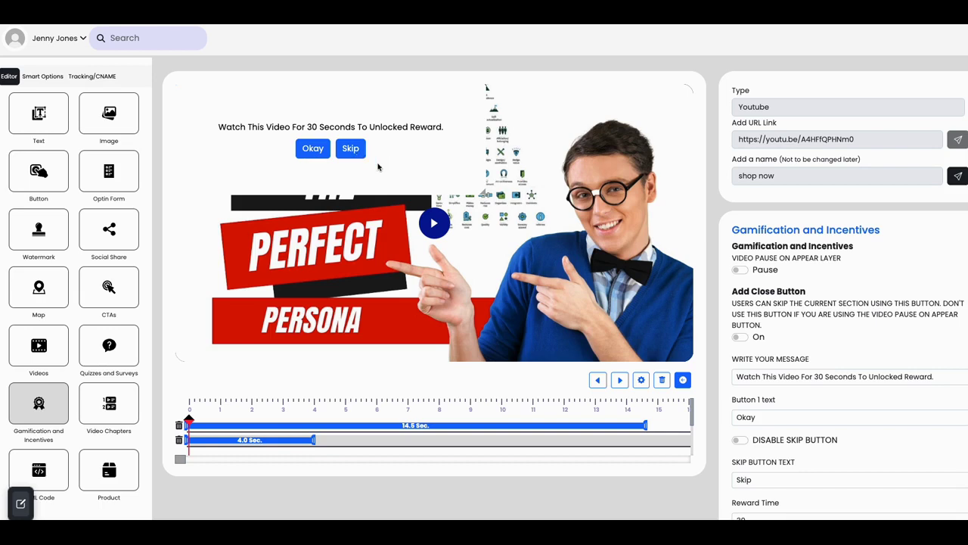
scroll(782, 370, "down", 3)
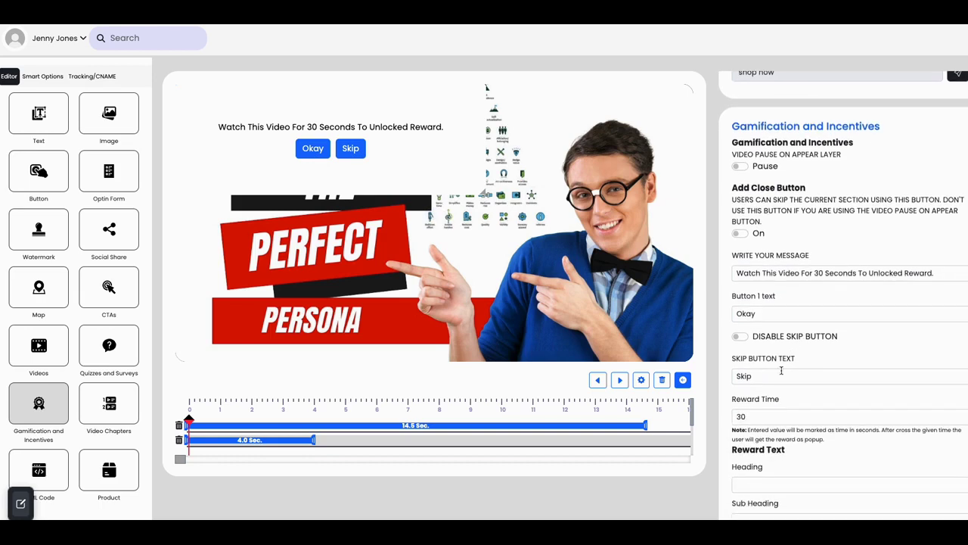
scroll(785, 352, "down", 3)
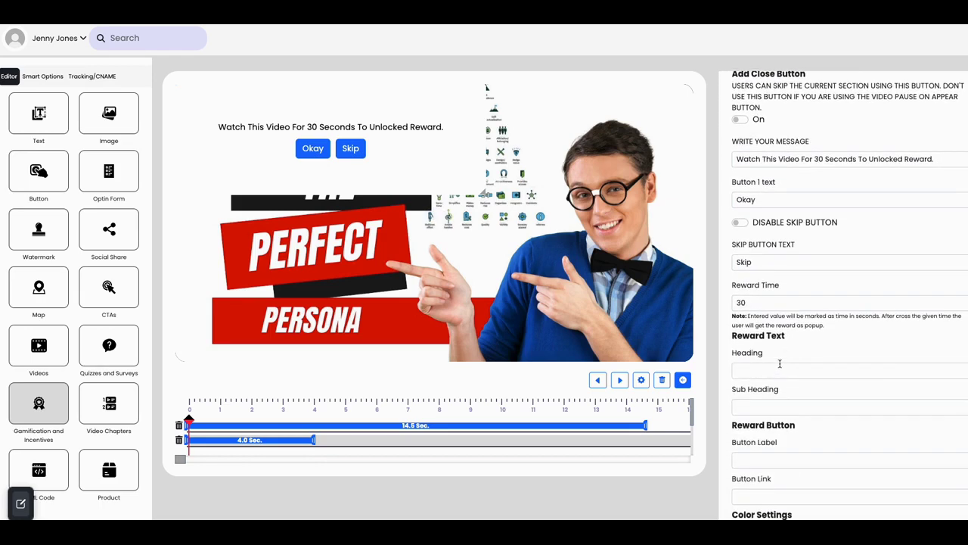
scroll(776, 383, "down", 3)
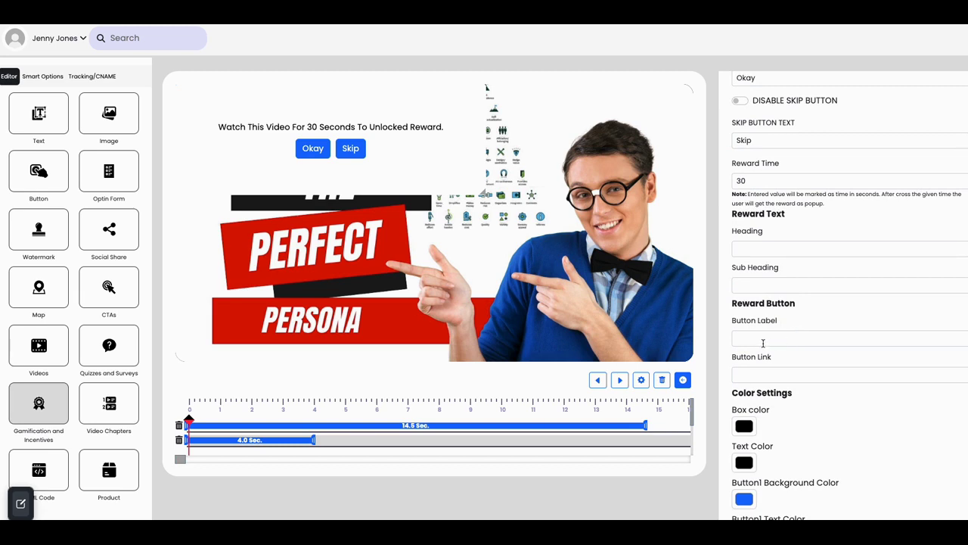
scroll(788, 342, "down", 1)
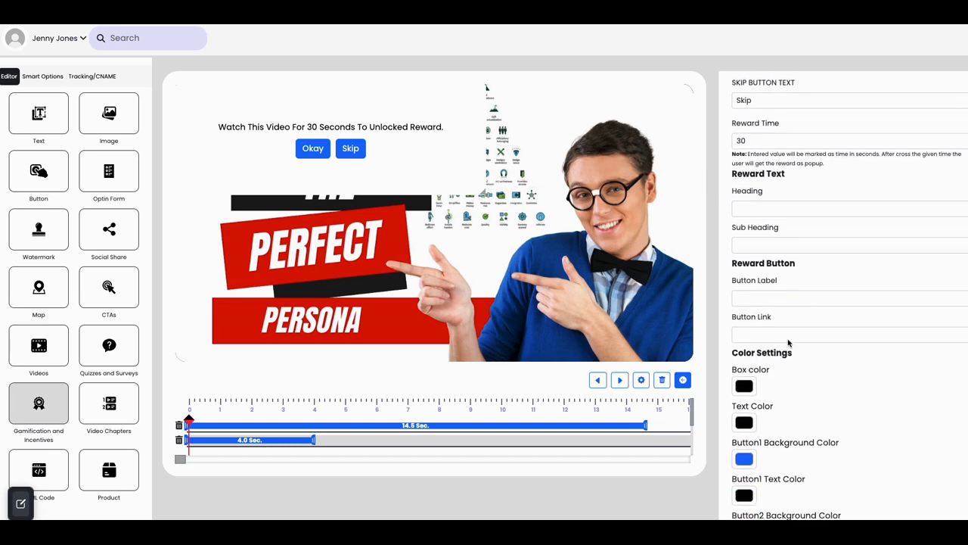
scroll(788, 338, "down", 3)
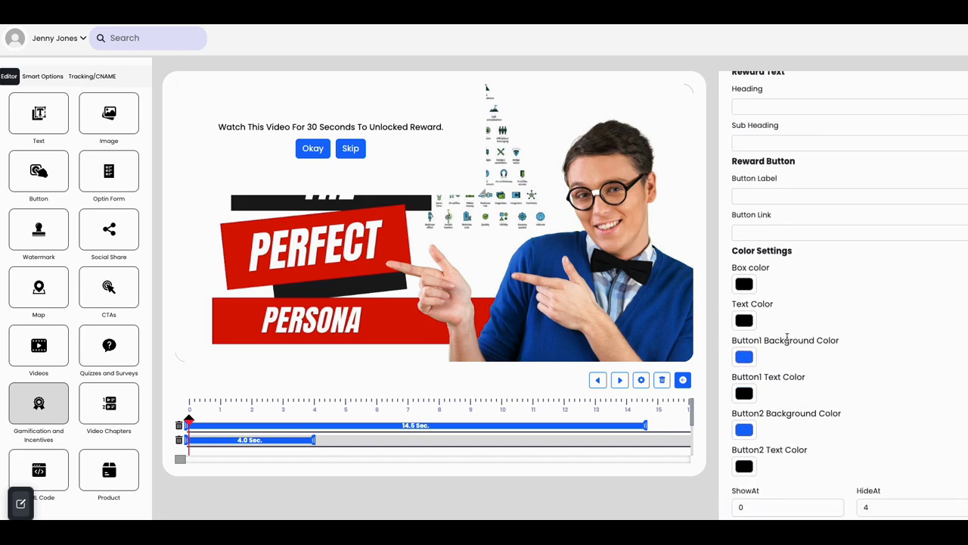
scroll(762, 325, "up", 1)
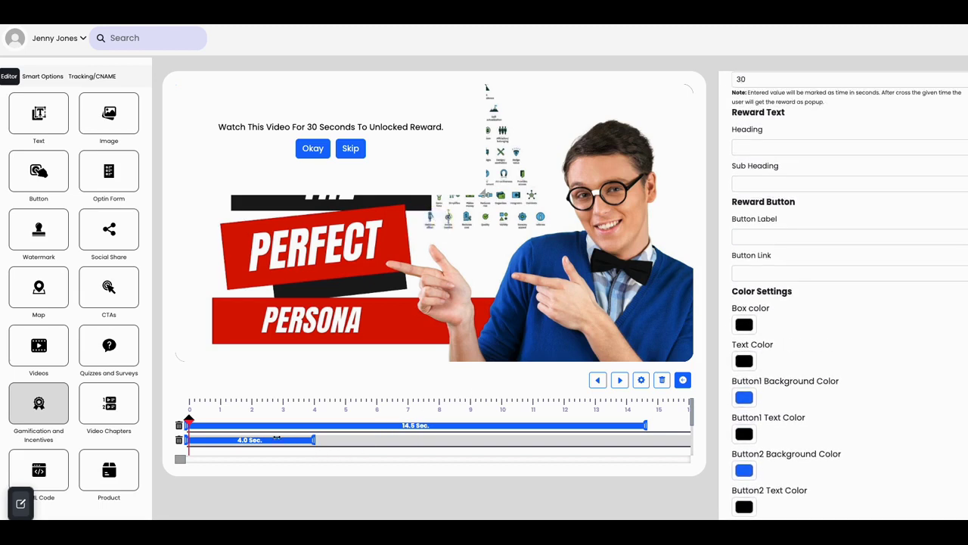
left_click(435, 231)
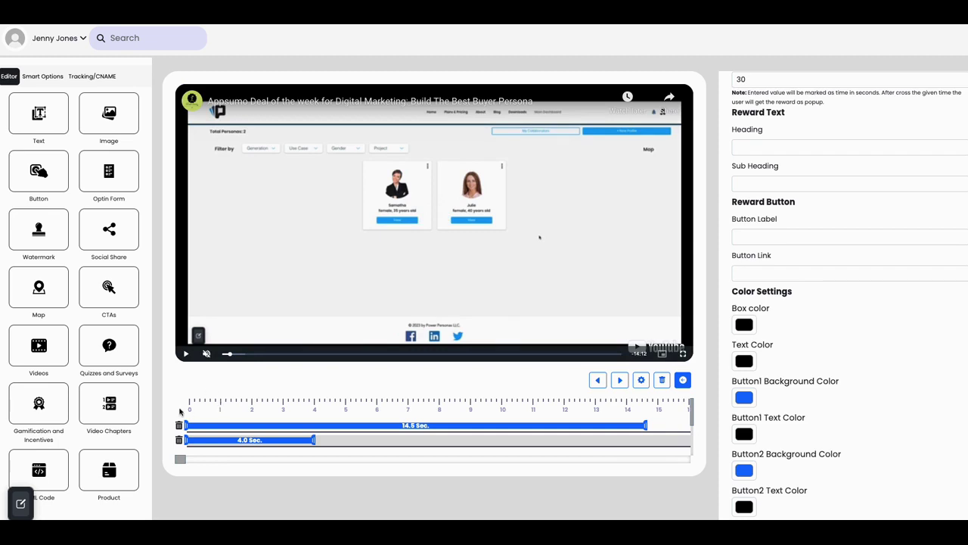
Add a Video Chapters layer with three empty chapter rows, then delete its timeline tracks
left_click(109, 405)
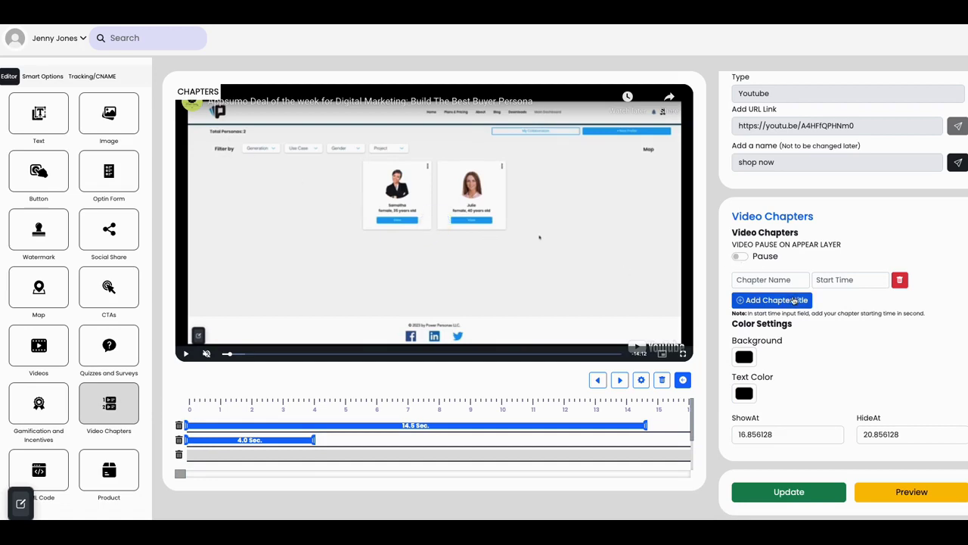
scroll(801, 284, "up", 1)
scroll(802, 289, "down", 1)
left_click(767, 301)
left_click(767, 320)
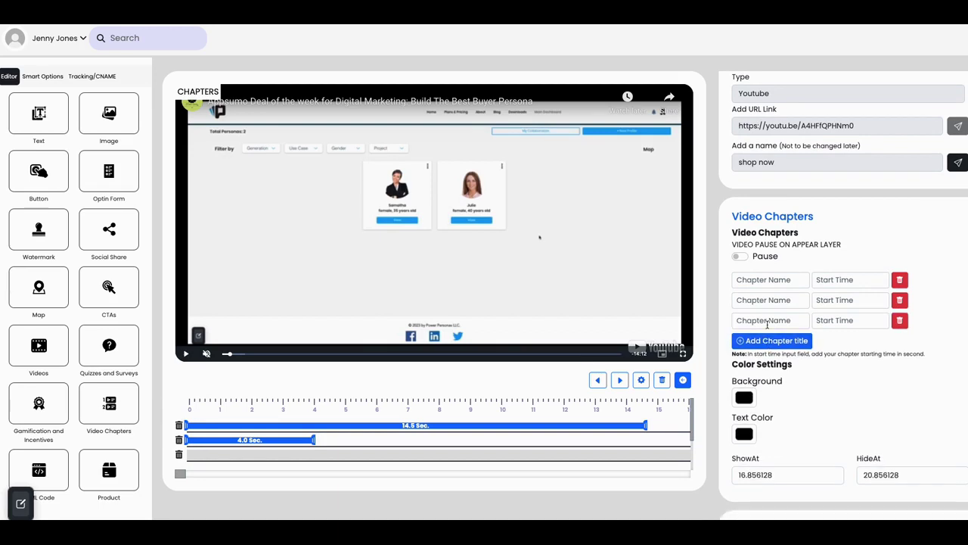
left_click(179, 455)
left_click(179, 439)
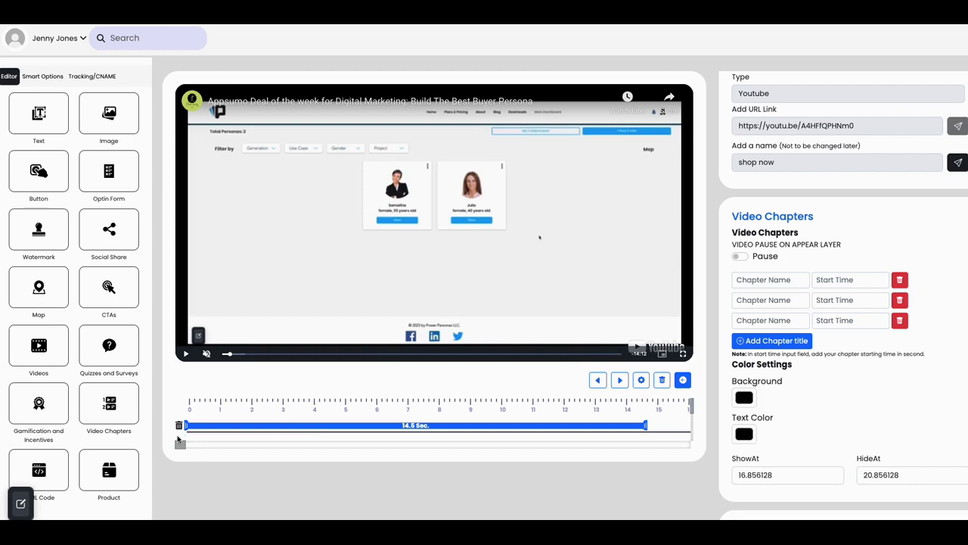
Add and remove an HTML Code layer, then overlay a Product card (Product Title, $50, Buy now)
left_click(61, 481)
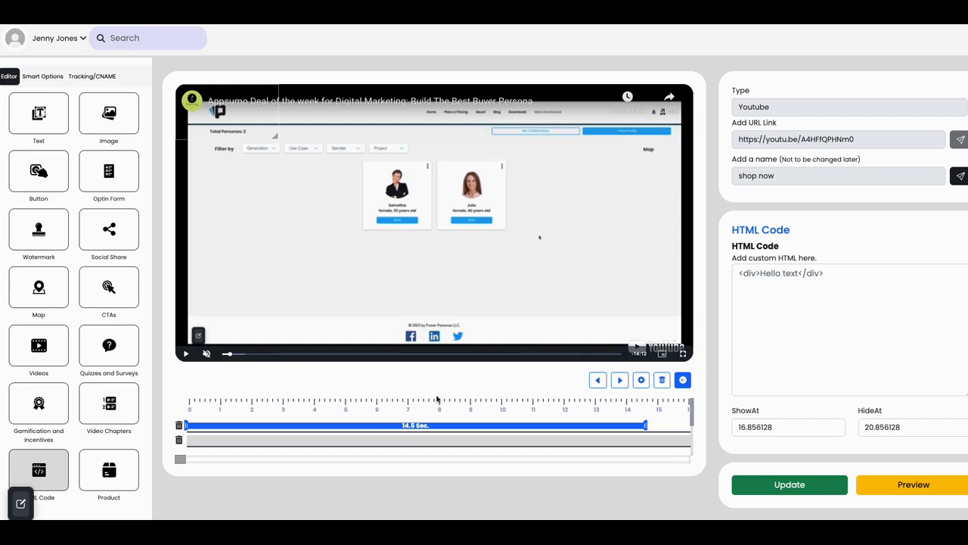
left_click(180, 441)
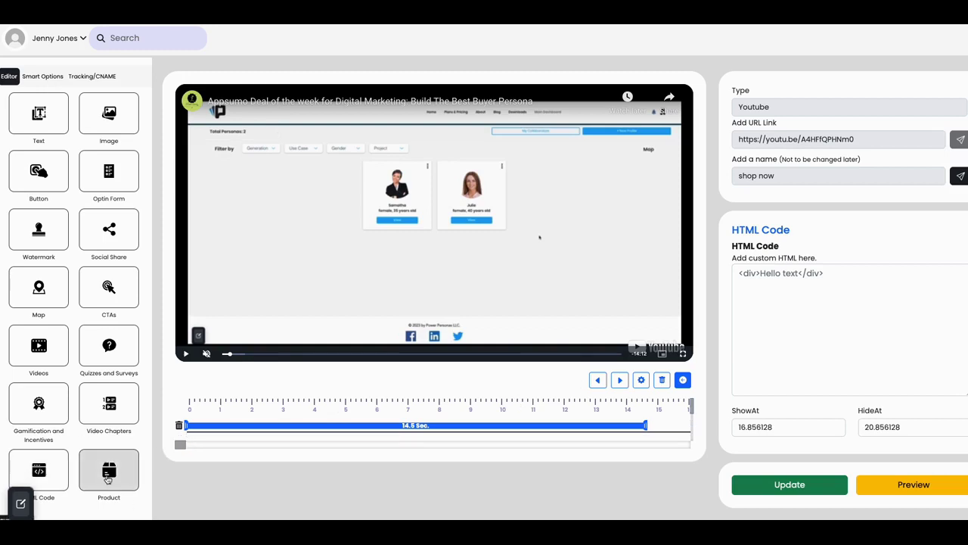
left_click(108, 478)
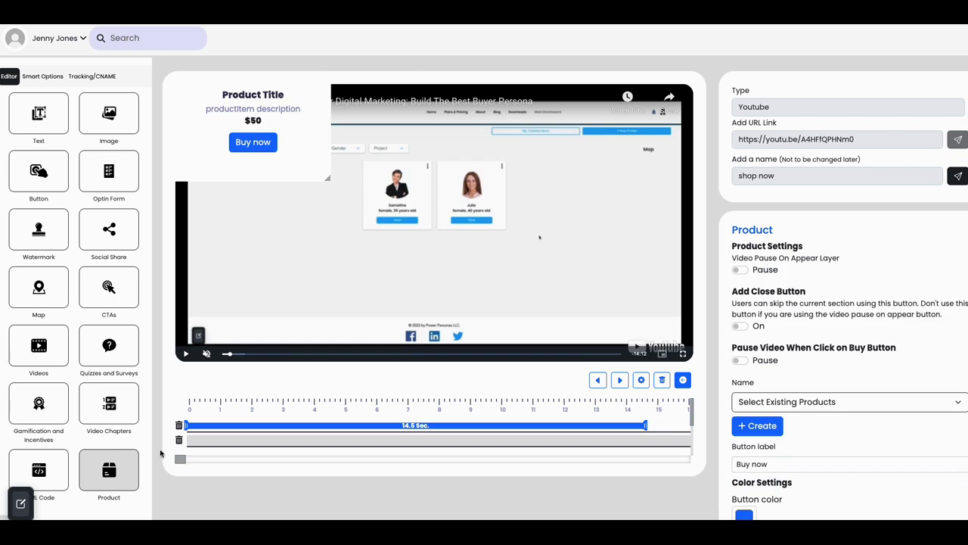